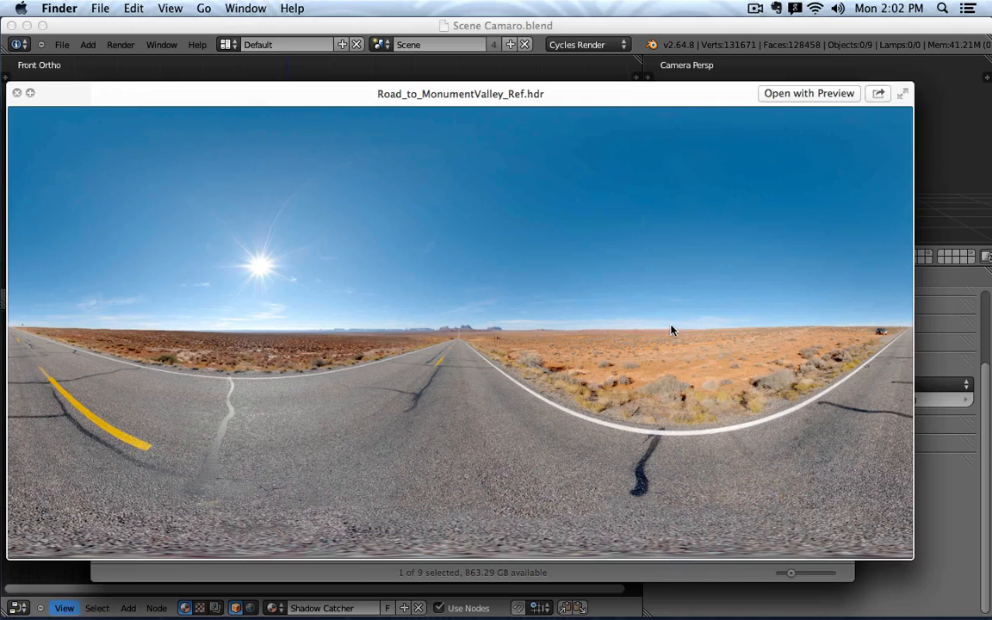
- Close the preview of Road_to_MonumentValley_Ref.hdr and preview Road_to_MonumentValley_Env.hdr in the Desert_Highway folder
key(space)
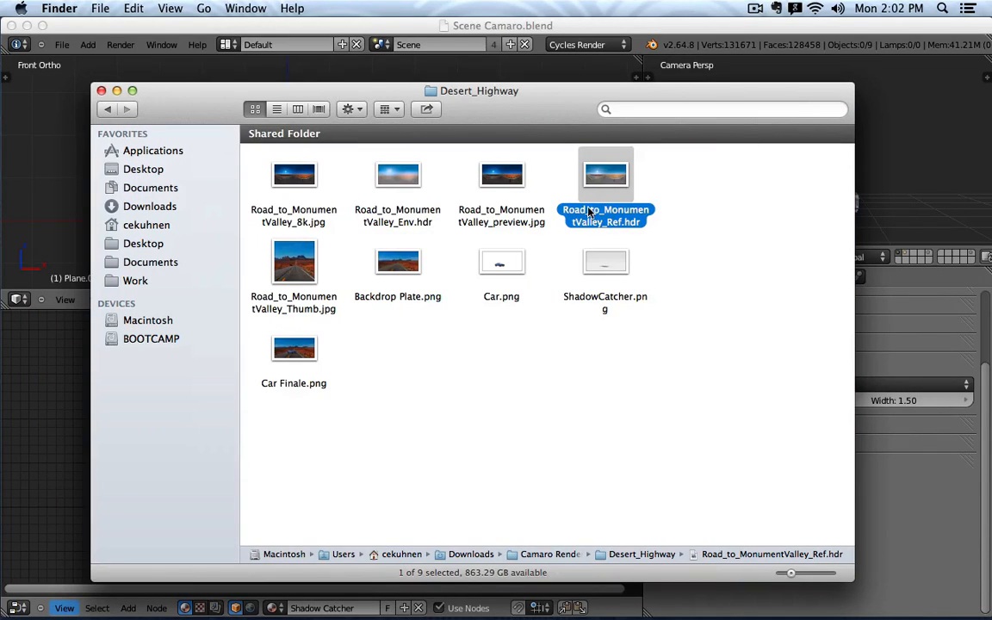
click(374, 168)
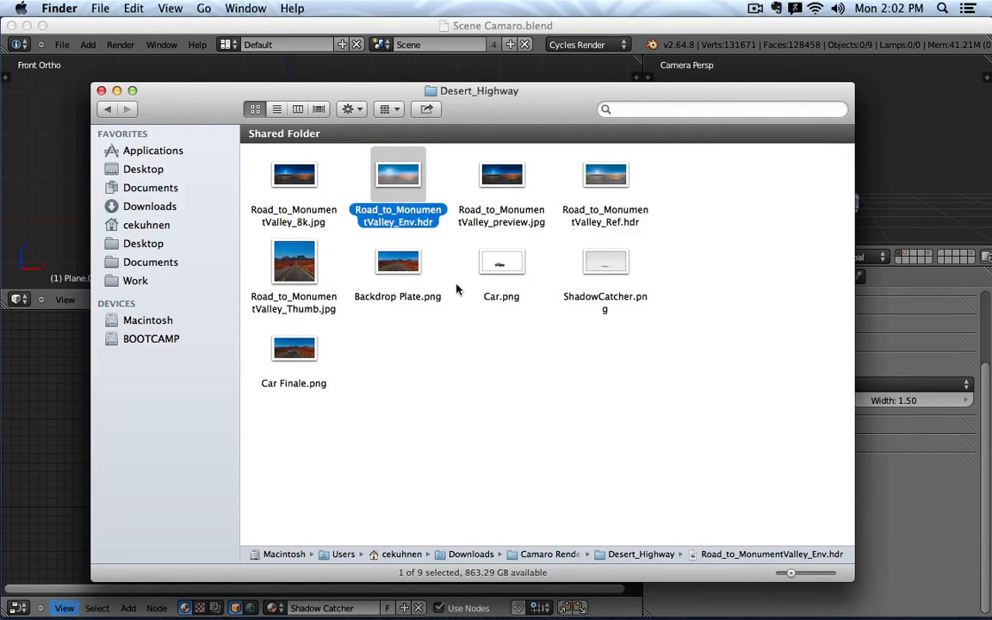
key(space)
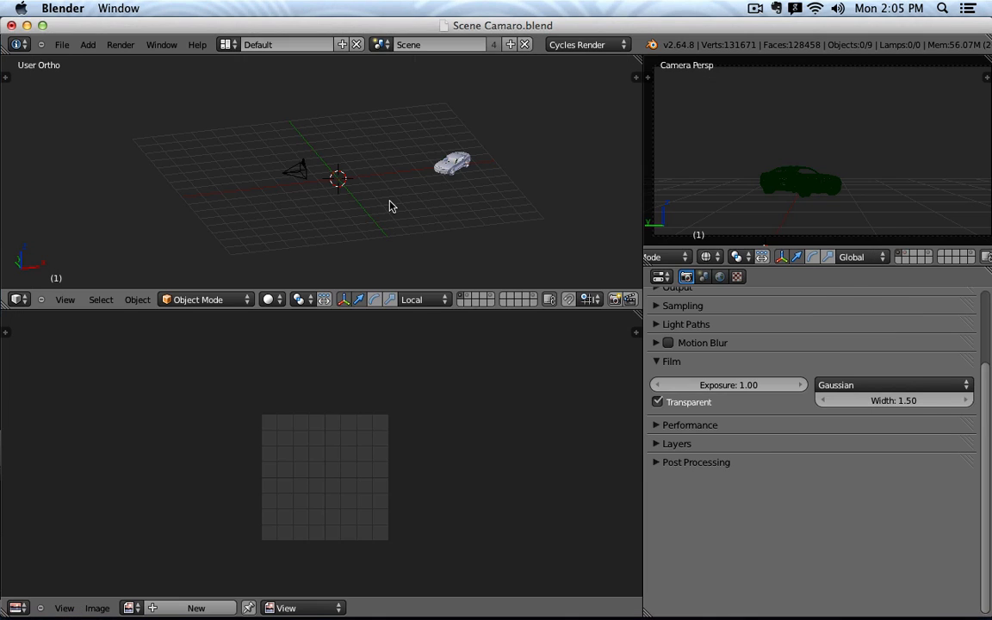
- Load Road_to_MonumentValley_Env.hdr from Downloads/Camaro Rendering Out Door/Desert_Highway as the world's environment texture in Blender
click(720, 277)
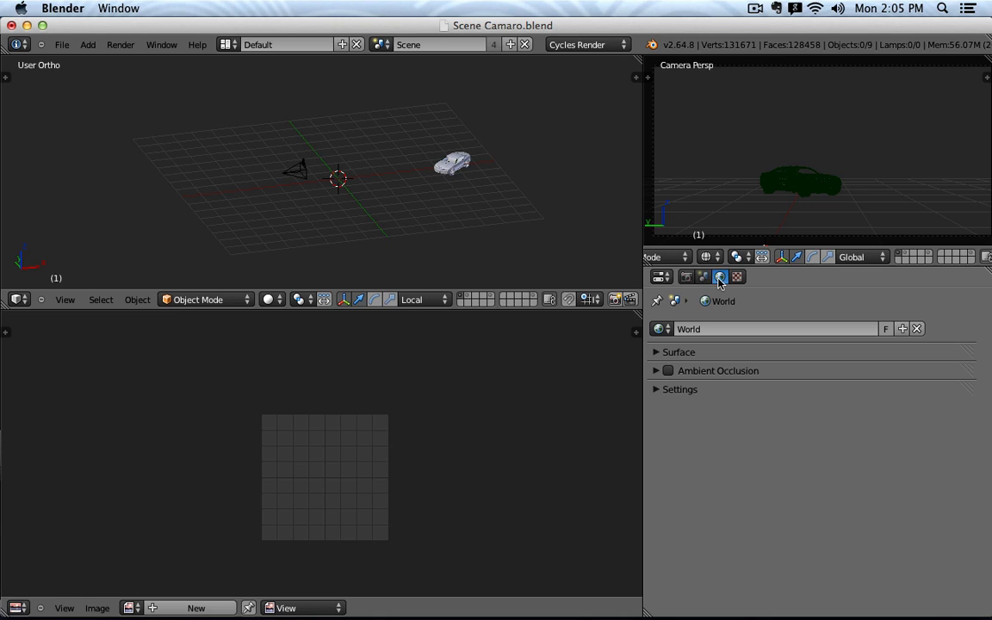
click(658, 353)
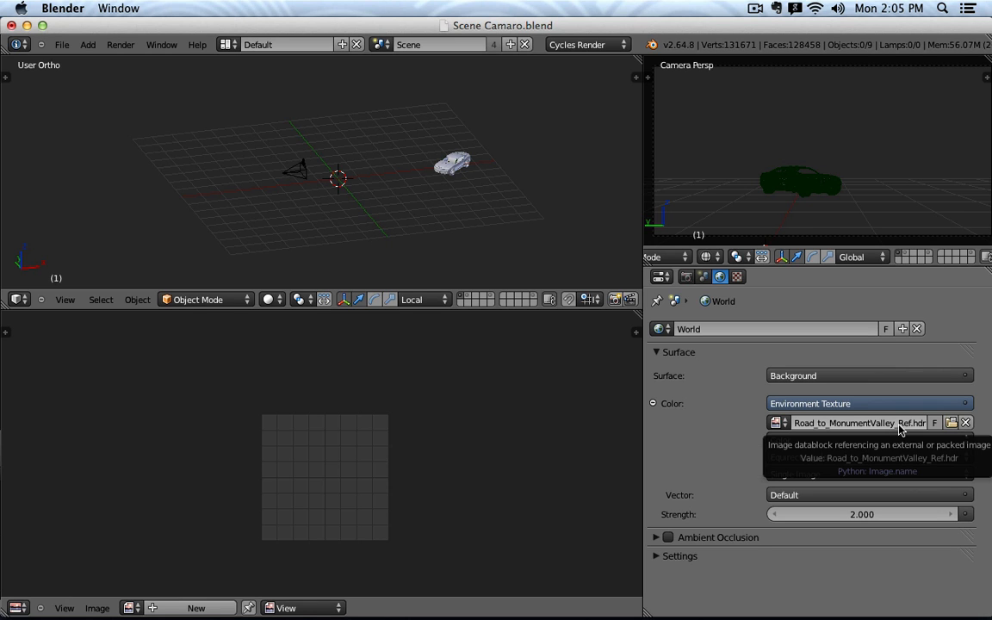
click(951, 423)
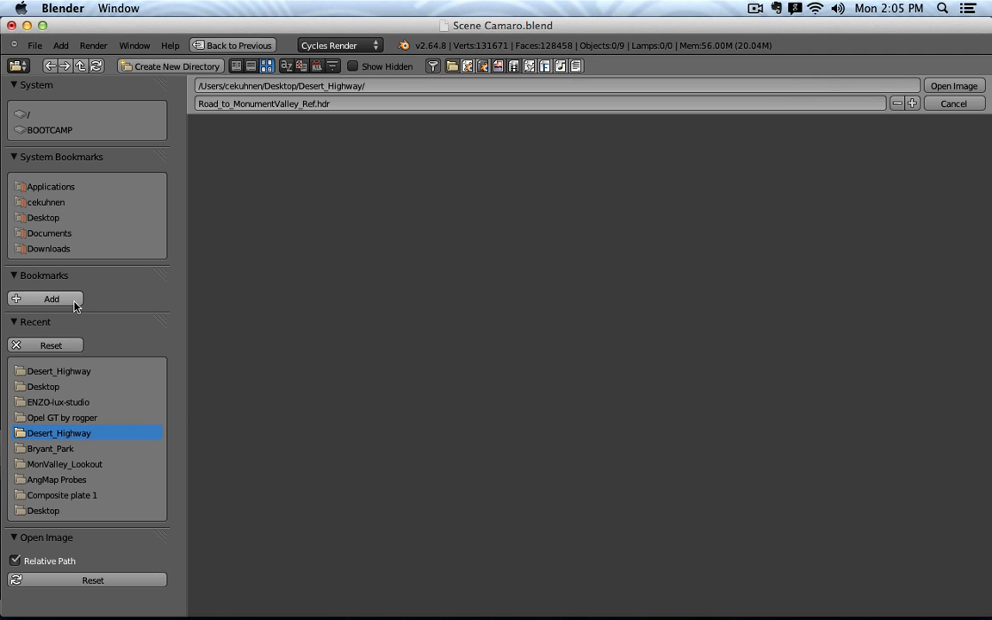
click(51, 248)
click(377, 161)
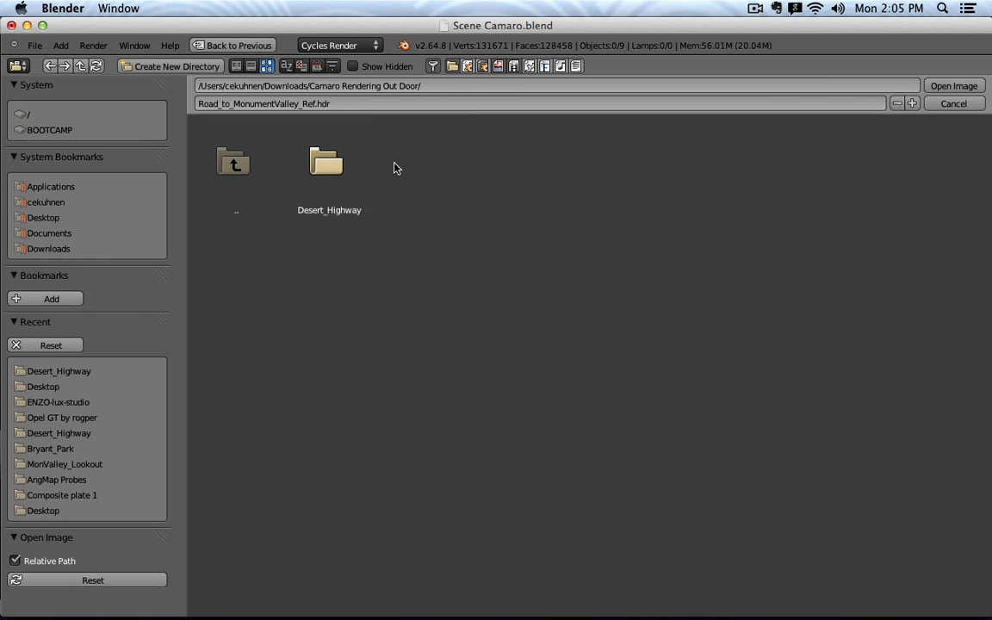
click(336, 168)
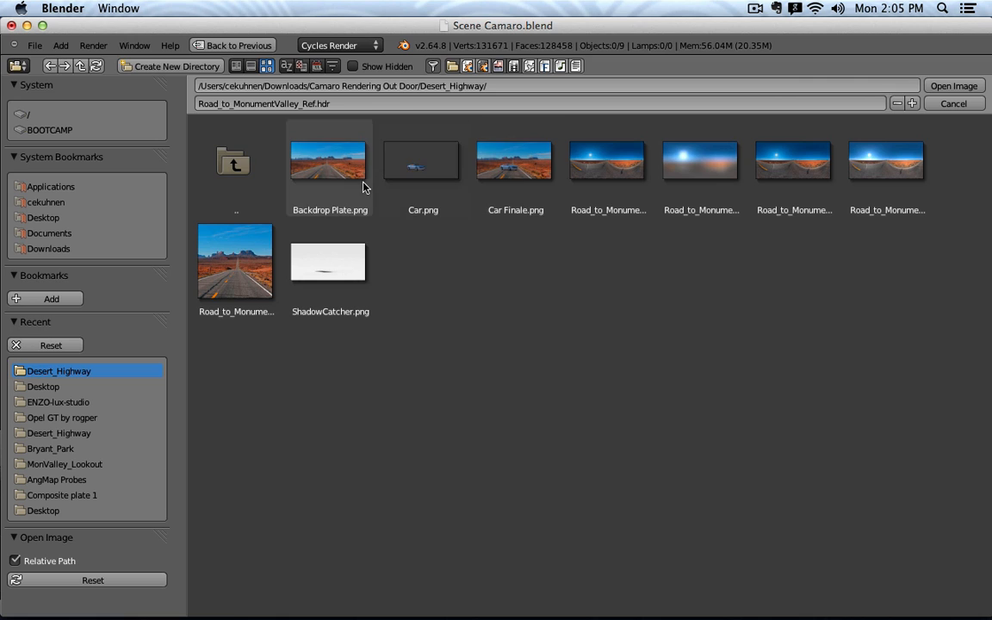
click(692, 158)
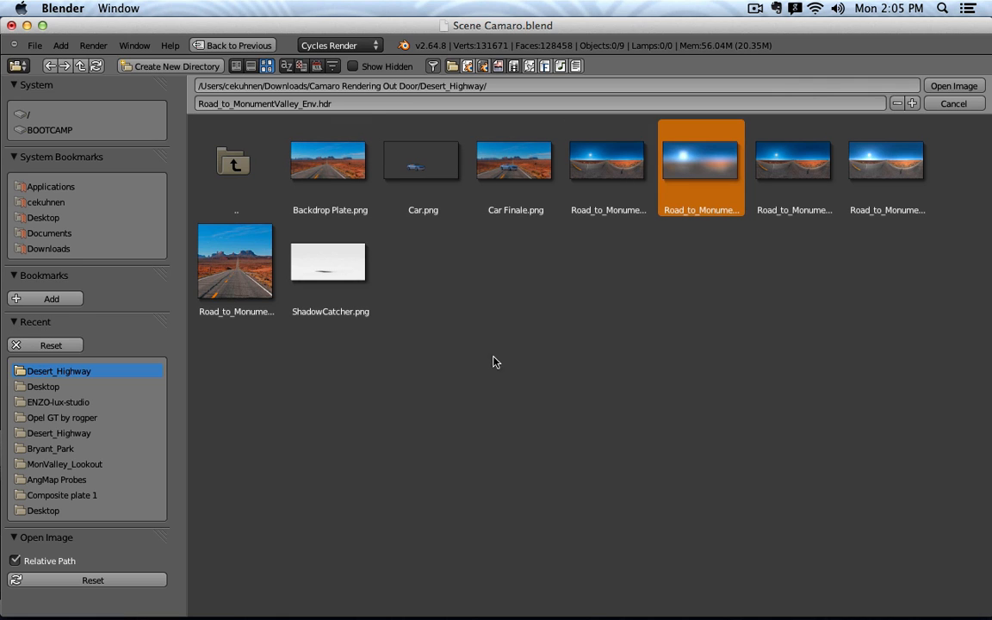
click(954, 87)
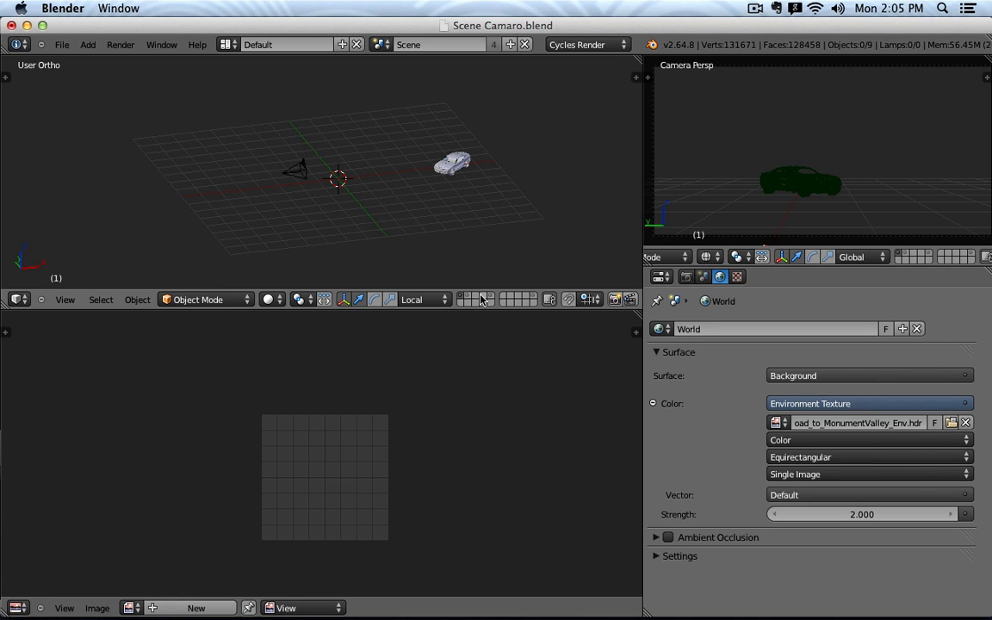
- Move the camera to layer 11 and show only that layer in the viewport
scroll(460, 155, up, 3)
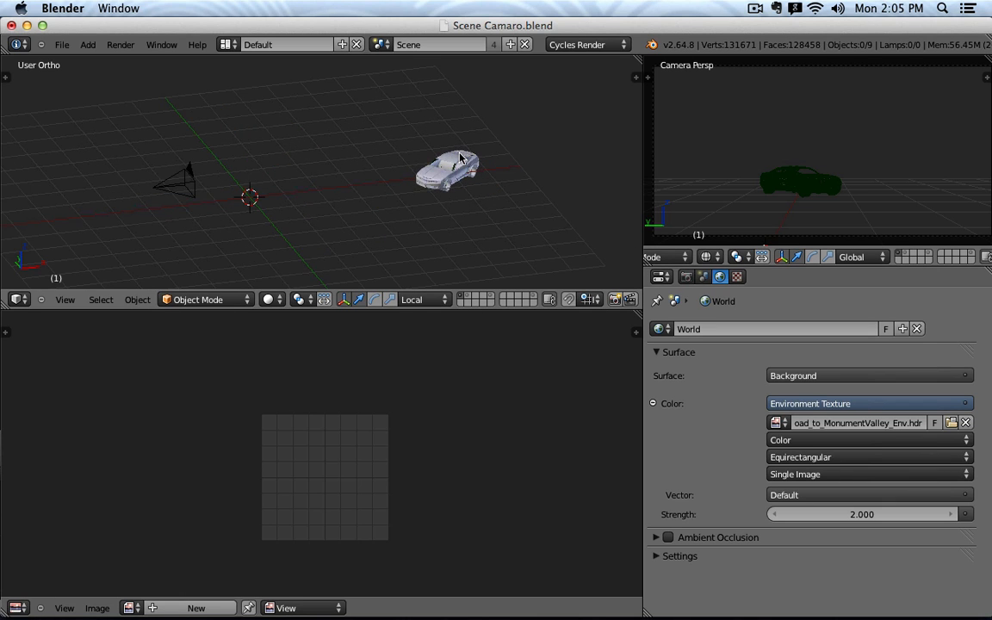
scroll(397, 190, down, 1)
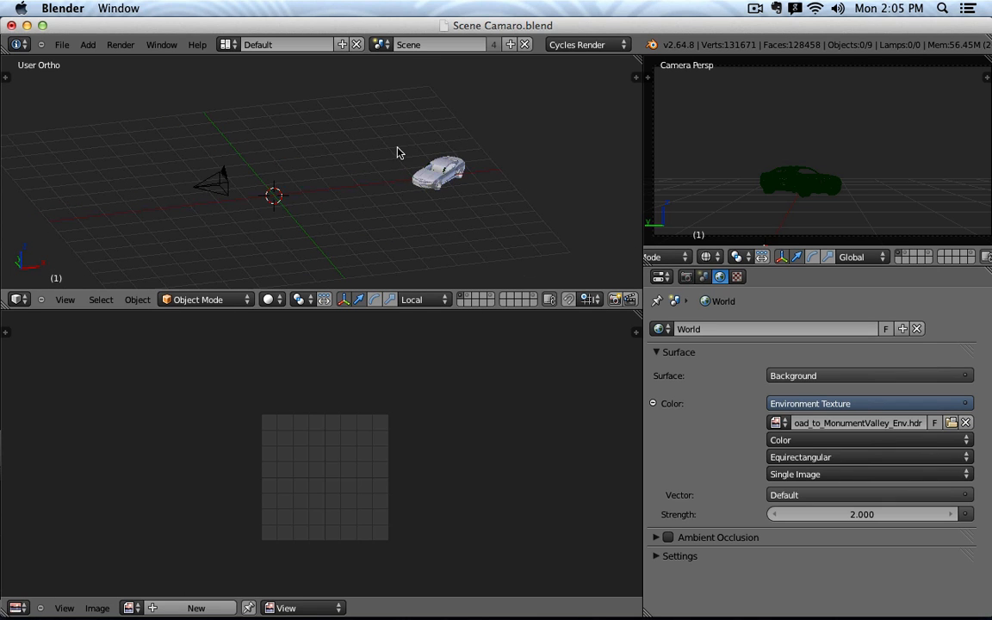
key(b)
drag(395, 121, 505, 244)
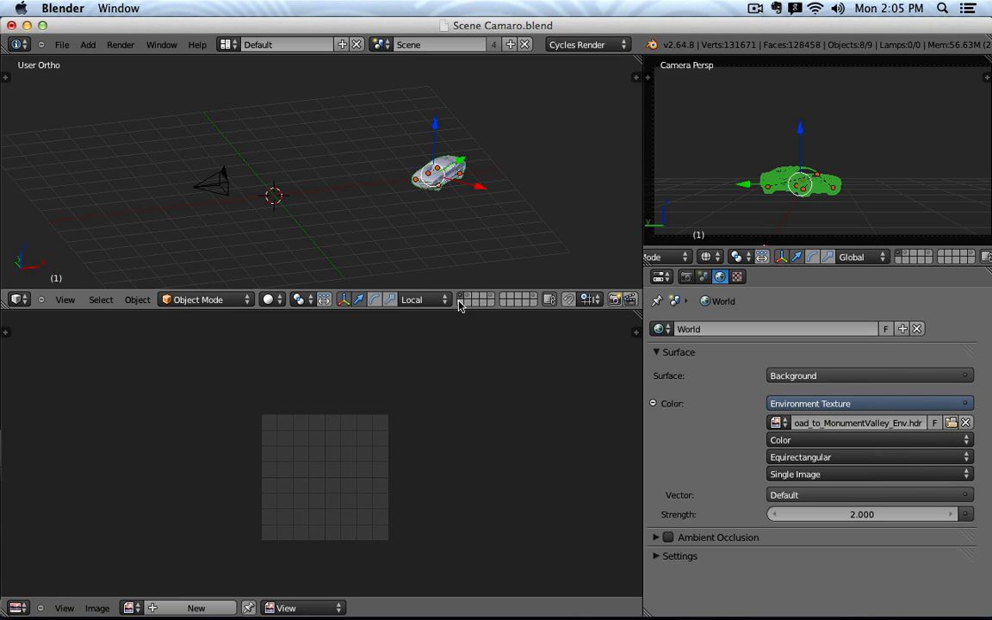
right_click(225, 192)
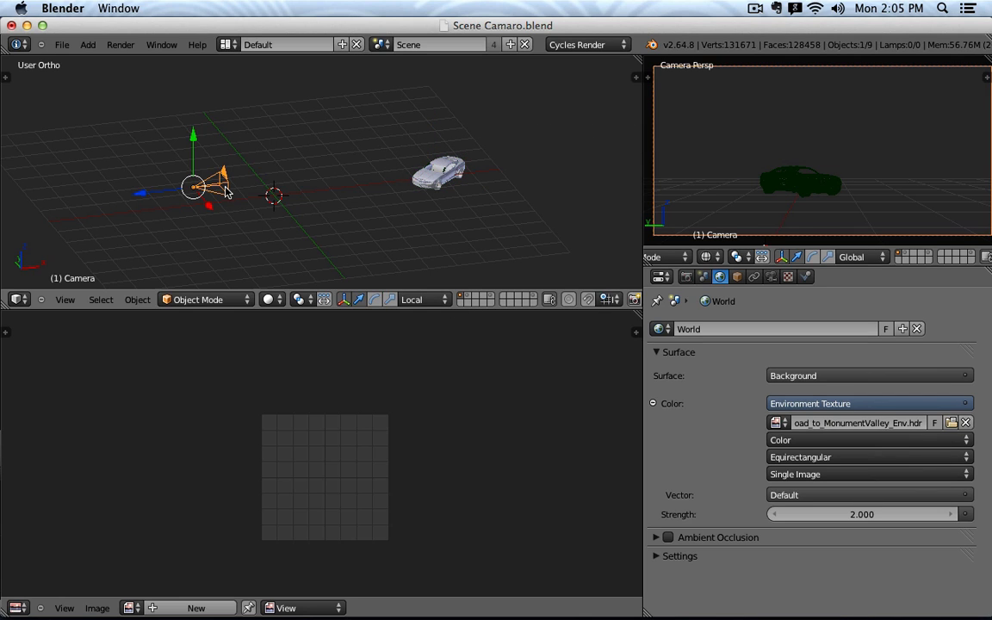
key(m)
click(354, 220)
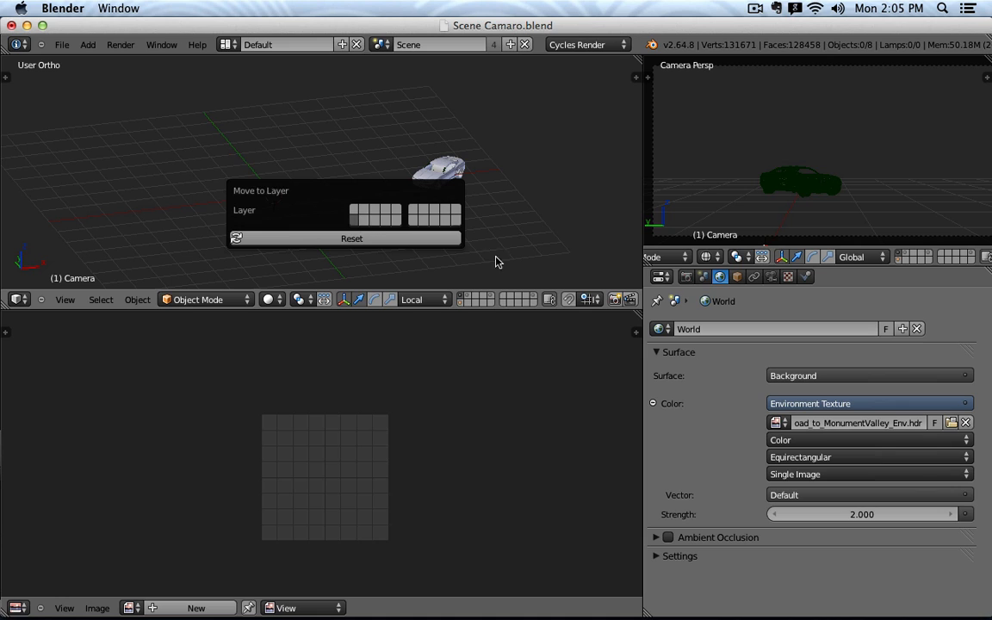
click(462, 304)
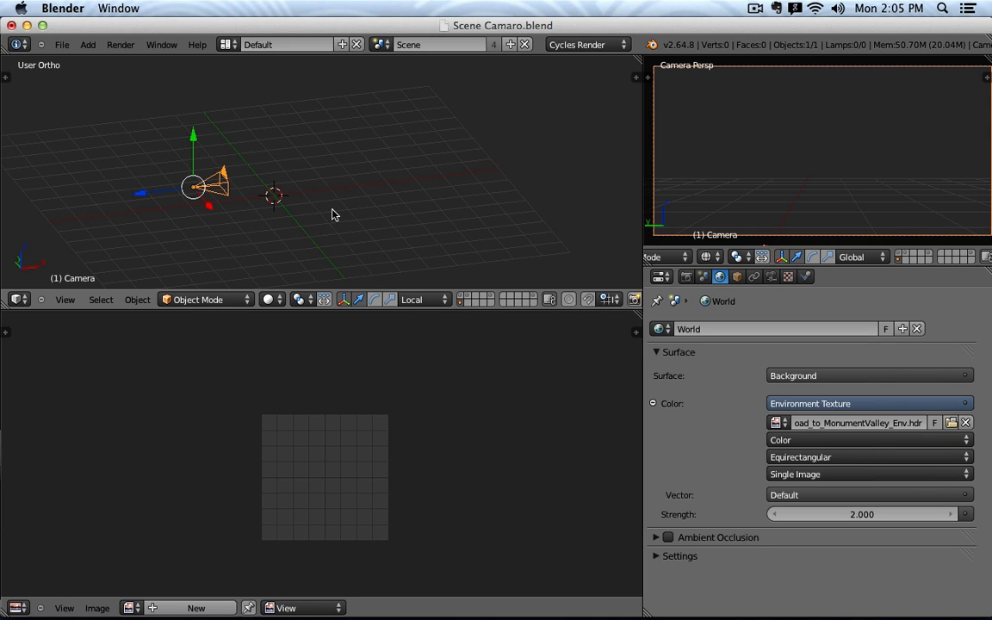
- Add a UV sphere at the world origin from the top view and scale its mesh down in Edit Mode
key(KP_7)
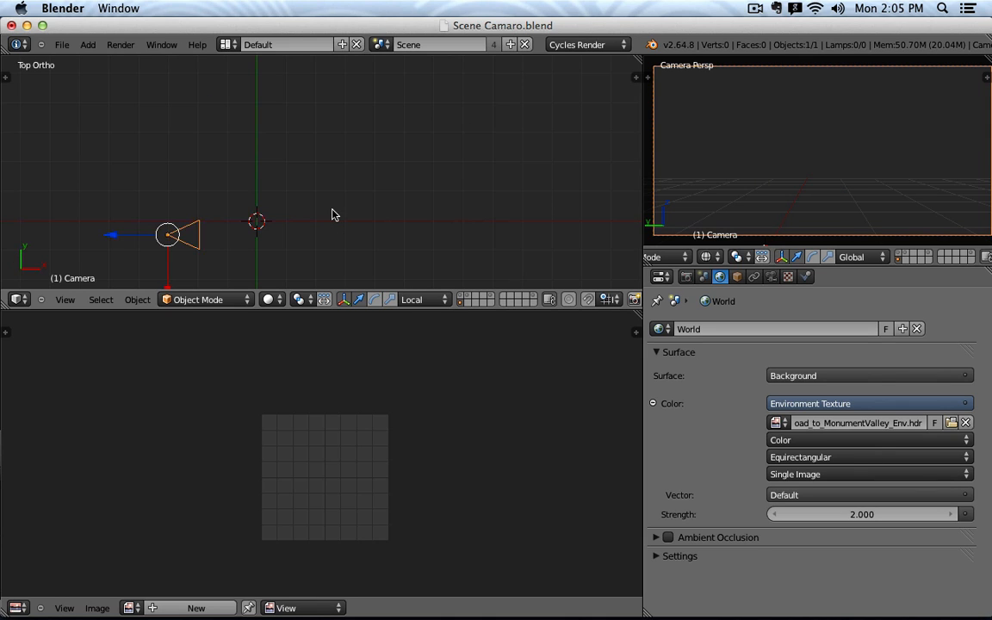
key(shift+a)
click(379, 256)
key(Tab)
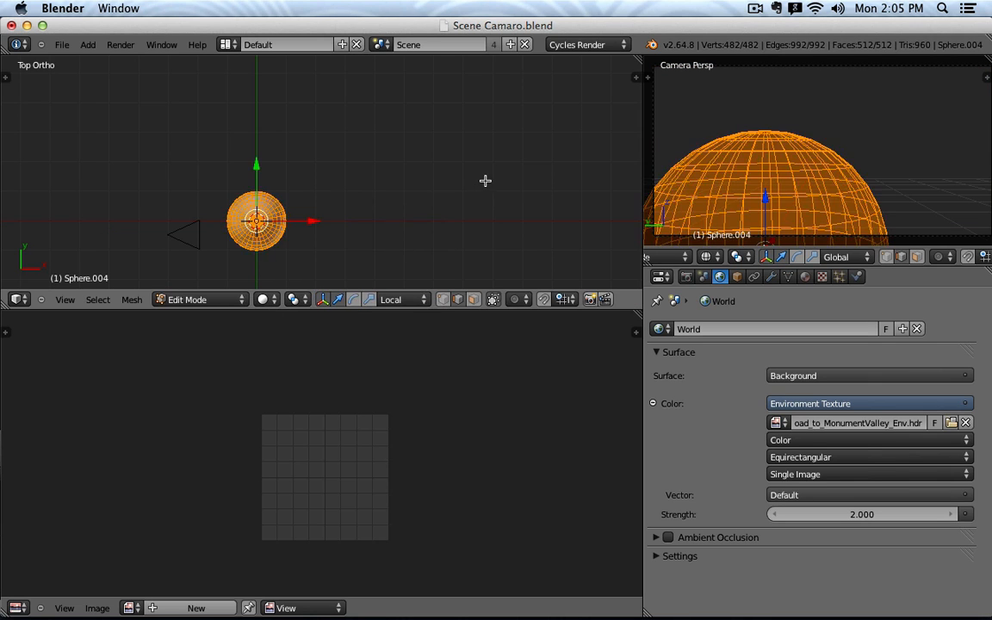
key(s)
click(380, 206)
key(Tab)
- Shrink the sphere's mesh further and shift the sphere along Y and Z so it sits within the camera view
drag(256, 167, 257, 186)
key(Tab)
key(s)
click(333, 193)
key(Tab)
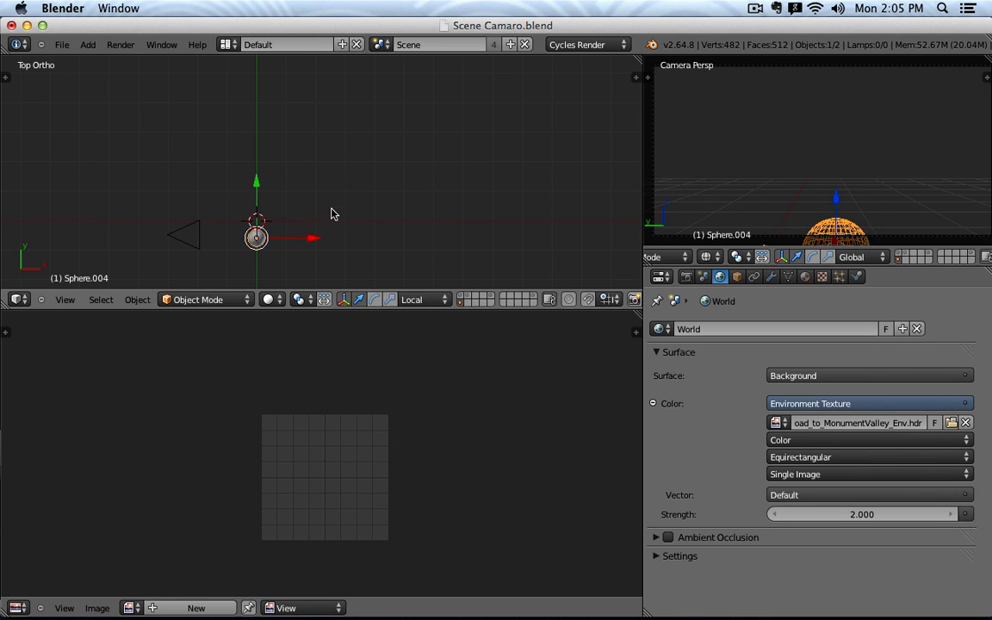
drag(834, 197, 857, 111)
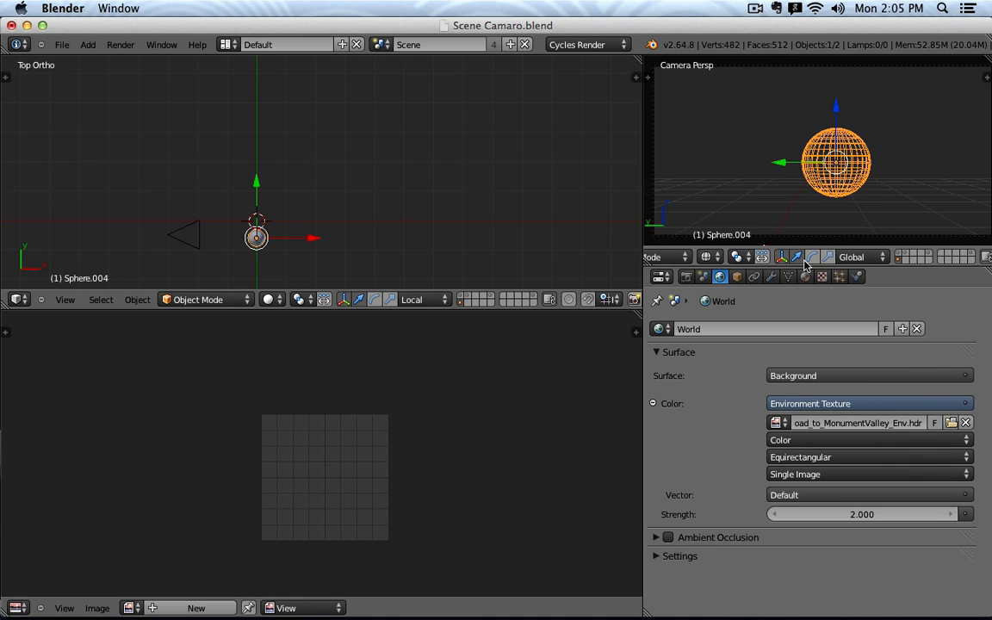
- Switch the camera view to solid shading and apply smooth shading to the sphere
key(x)
key(z)
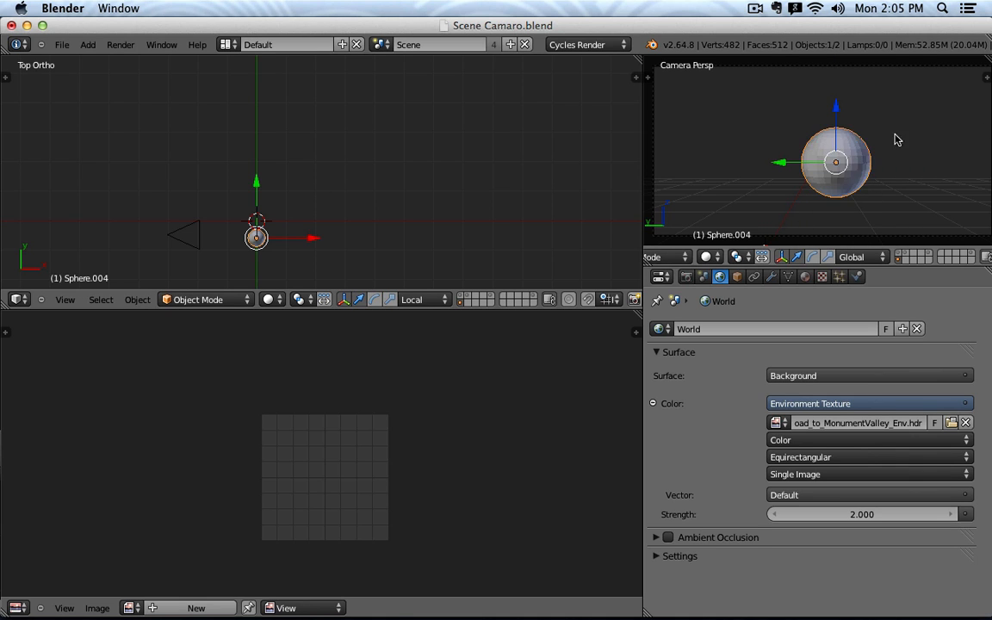
key(space)
key(Return)
- Give the sphere a new material with a Glossy BSDF surface shader
click(808, 278)
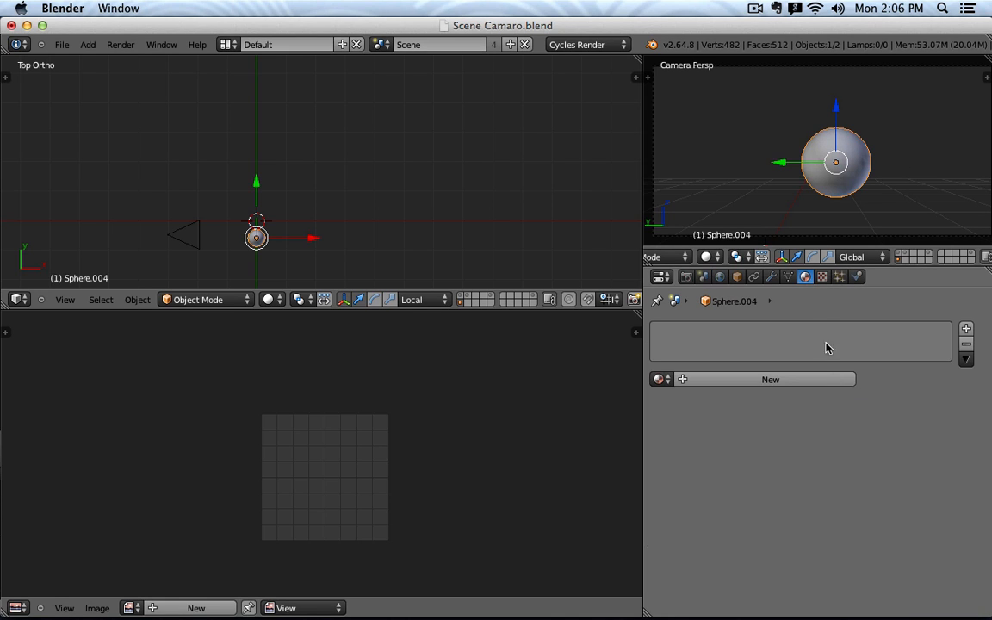
click(810, 389)
click(812, 427)
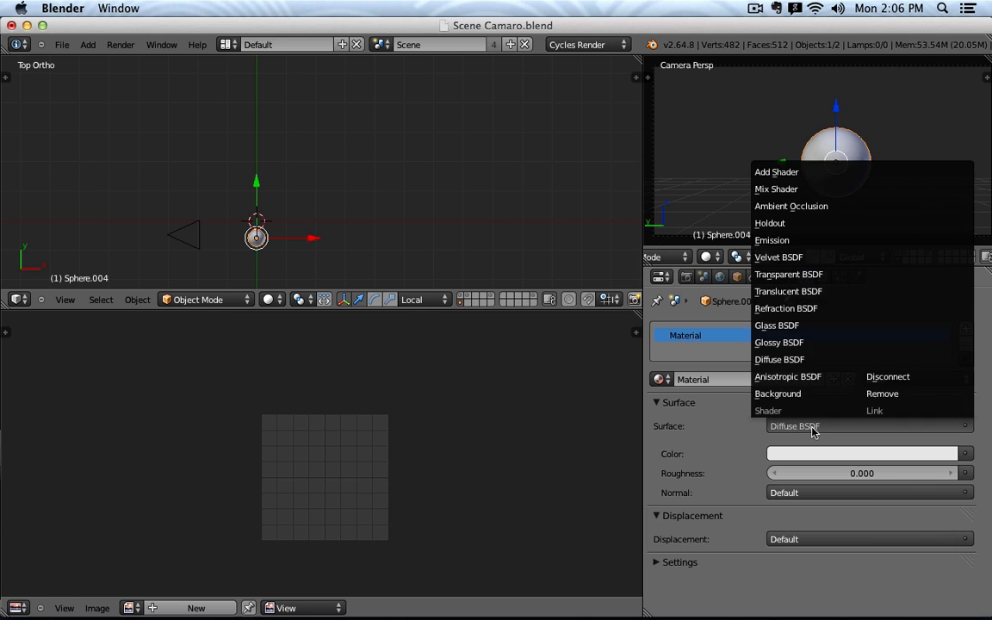
click(810, 342)
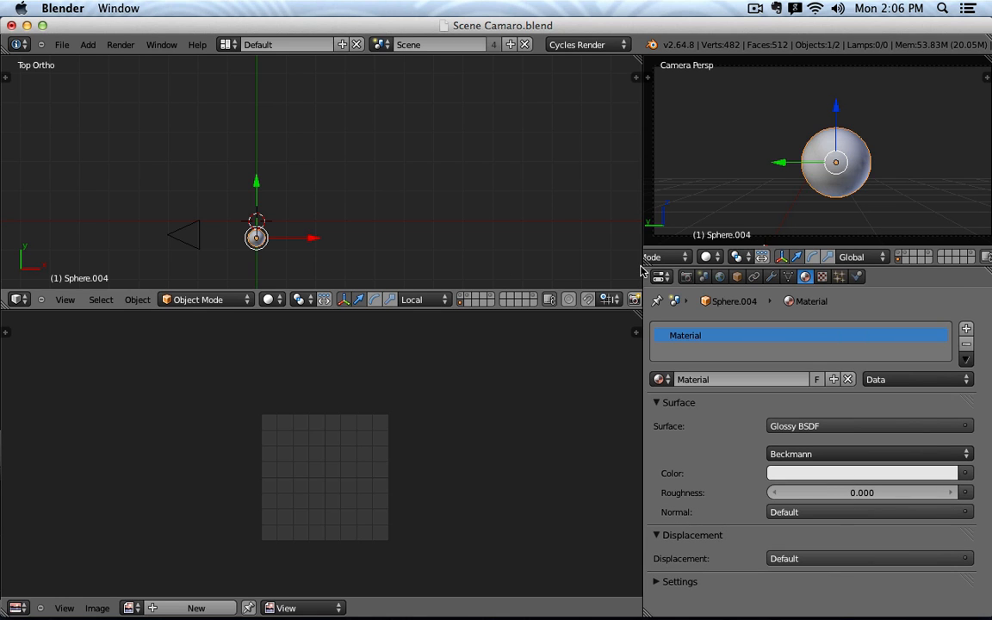
- Show the World settings and switch the camera view to Rendered shading
click(720, 276)
click(707, 257)
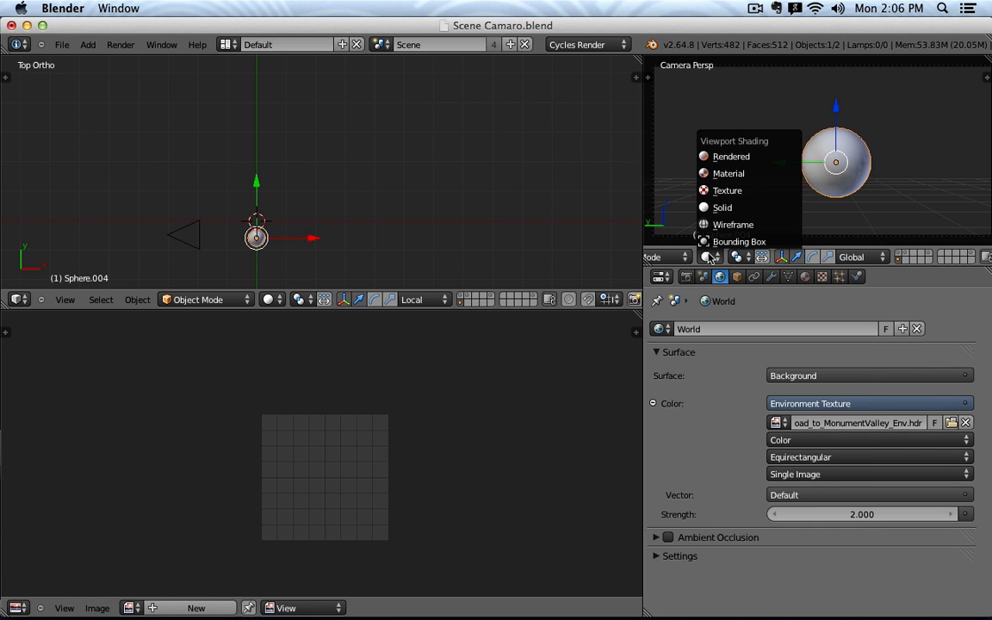
click(754, 152)
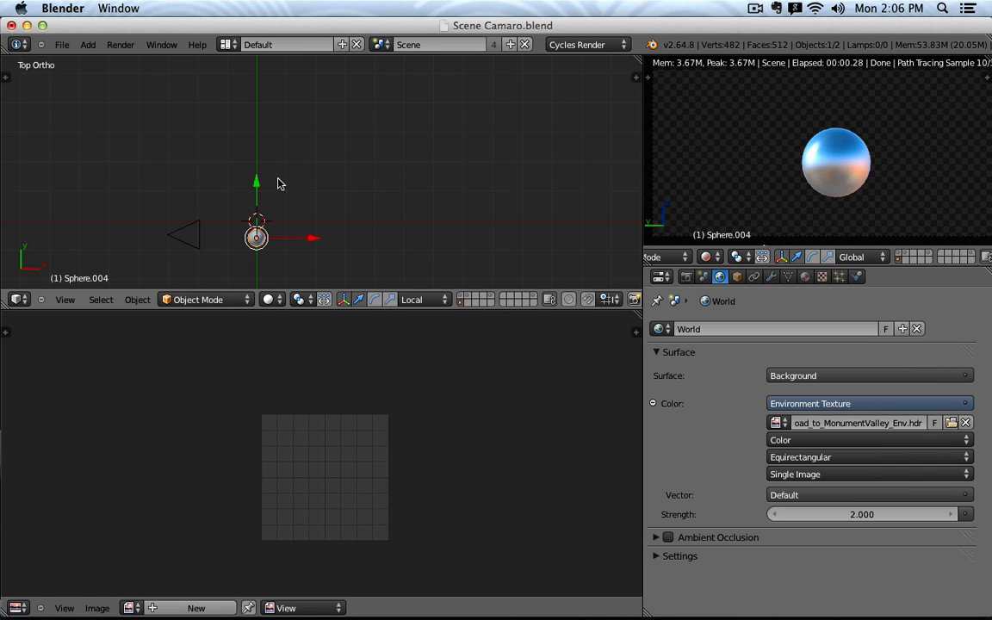
- Add a plane and move it along Y to about -0.53, beneath the glossy sphere
key(shift+a)
click(314, 180)
key(g)
key(y)
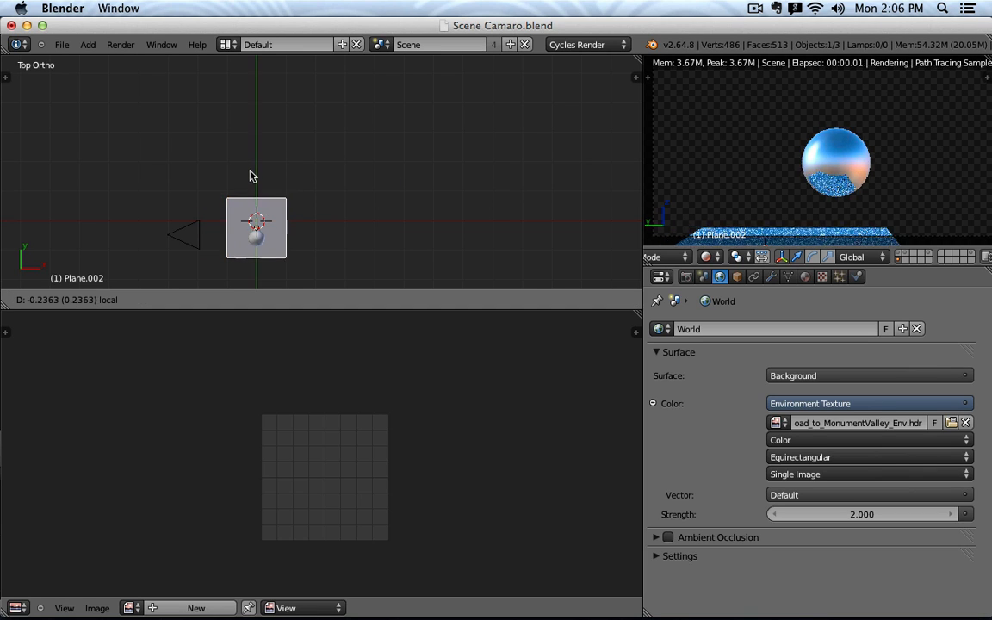
click(299, 208)
- Raise the plane along Z to about 0.38, just below the sphere, from the right view
key(KP_3)
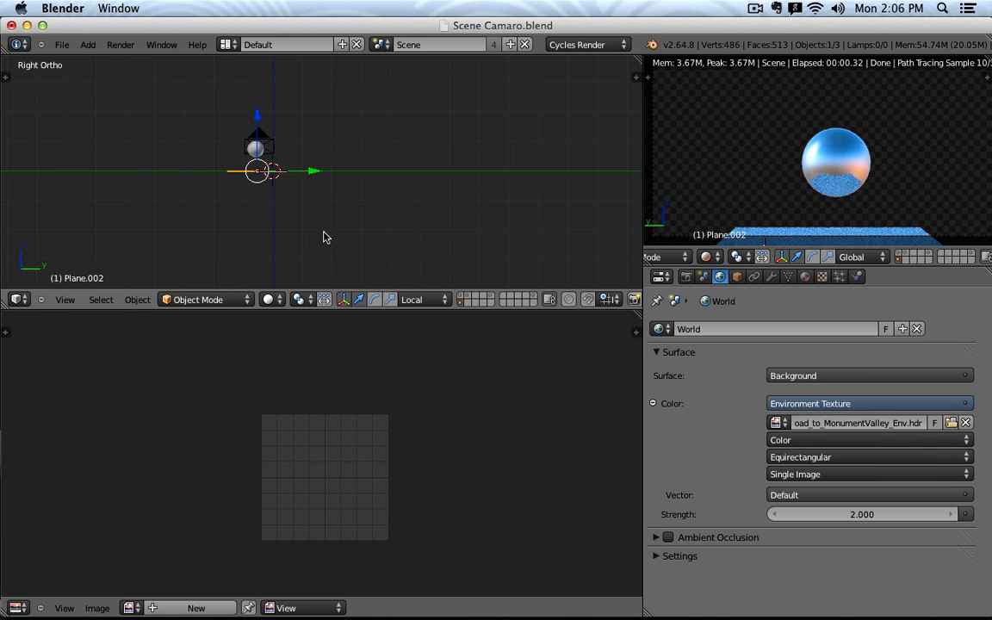
scroll(205, 64, up, 3)
key(g)
key(z)
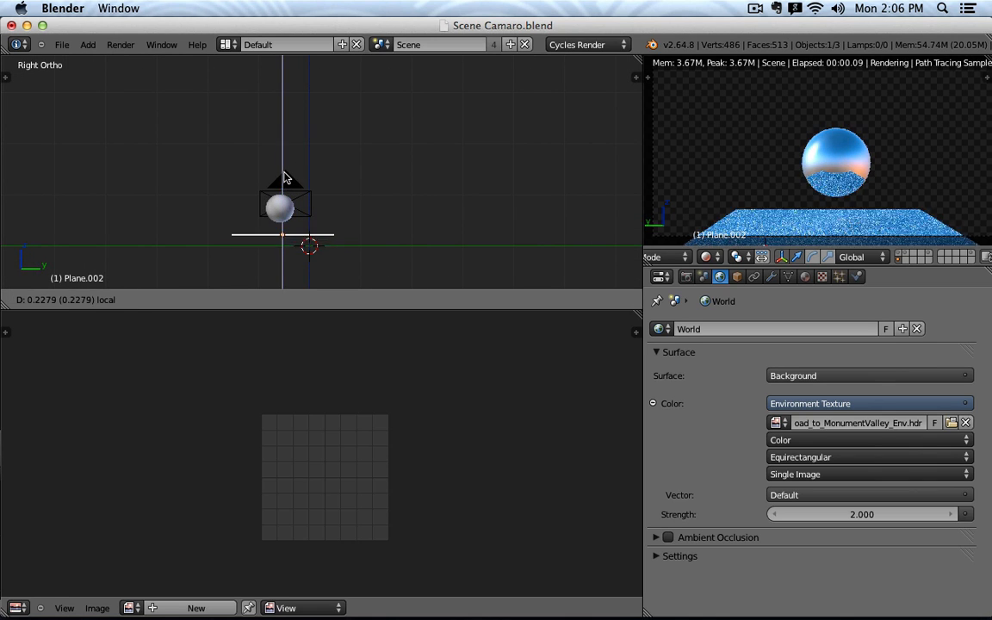
click(289, 172)
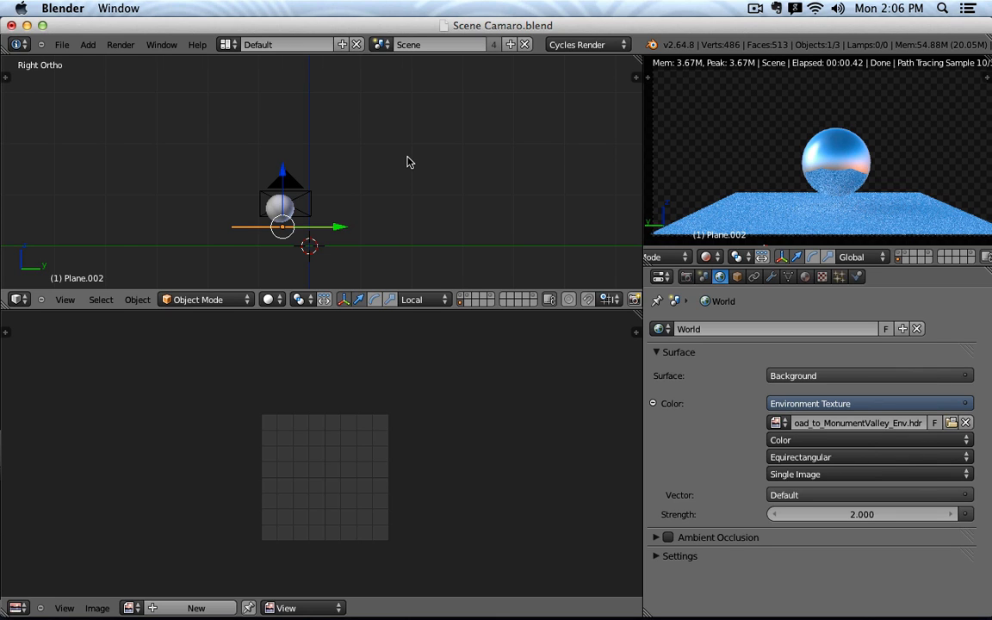
- Show the 3D cursor's location values and add another UV sphere at the cursor
key(n)
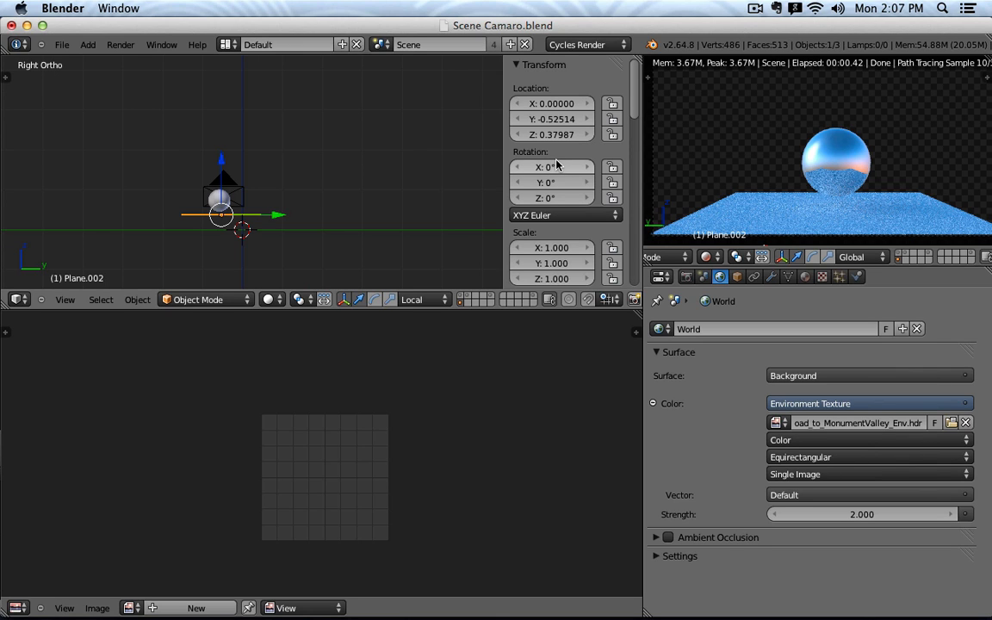
scroll(562, 147, down, 5)
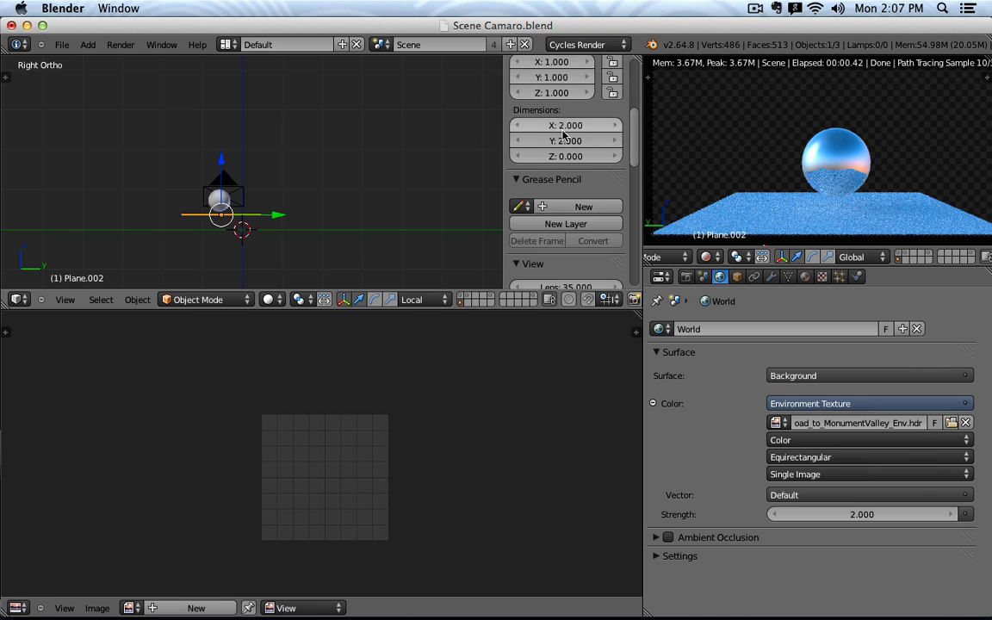
scroll(564, 137, down, 6)
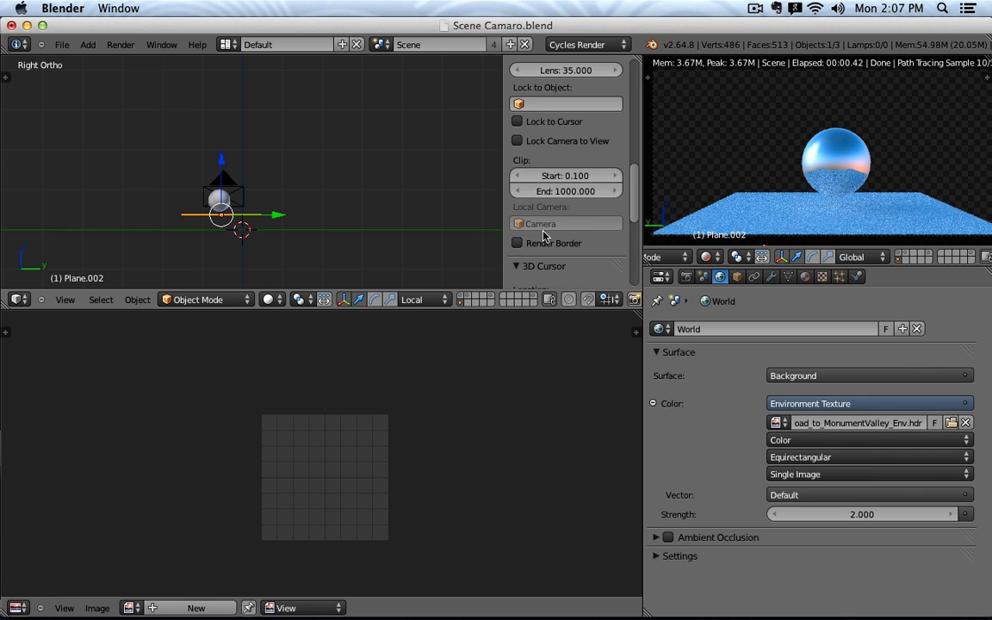
scroll(544, 237, down, 3)
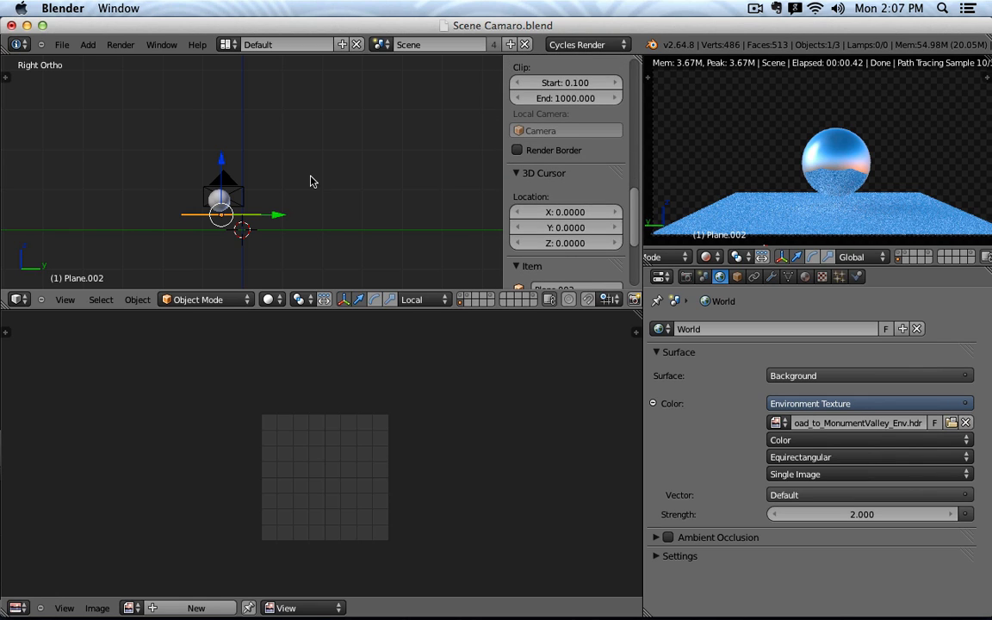
key(shift+a)
click(362, 222)
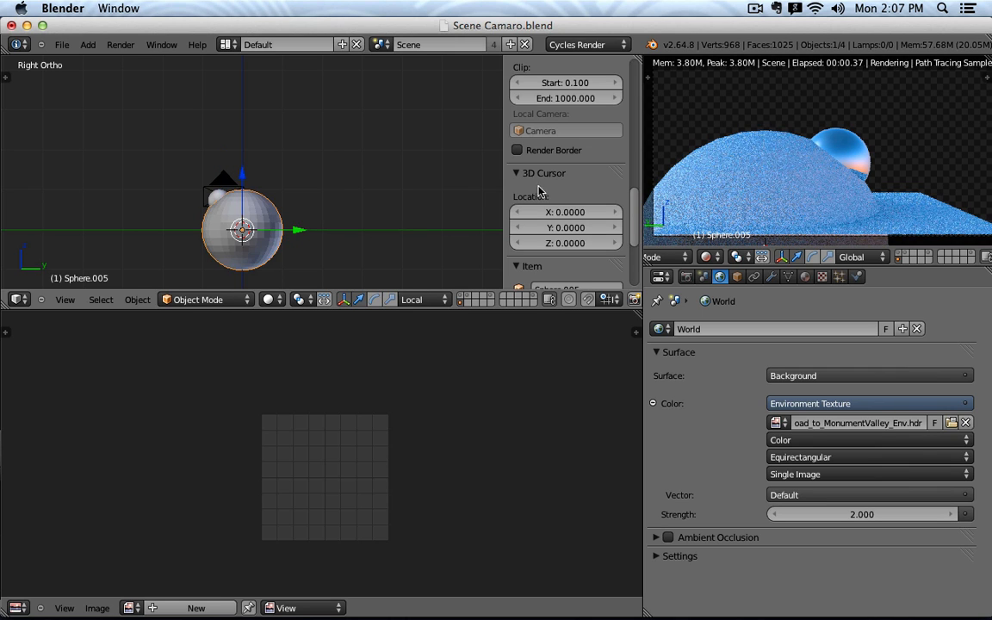
- Hide the view properties and enlarge the new UV sphere's mesh in Edit Mode until it surrounds the camera and the test objects
key(n)
scroll(454, 191, down, 4)
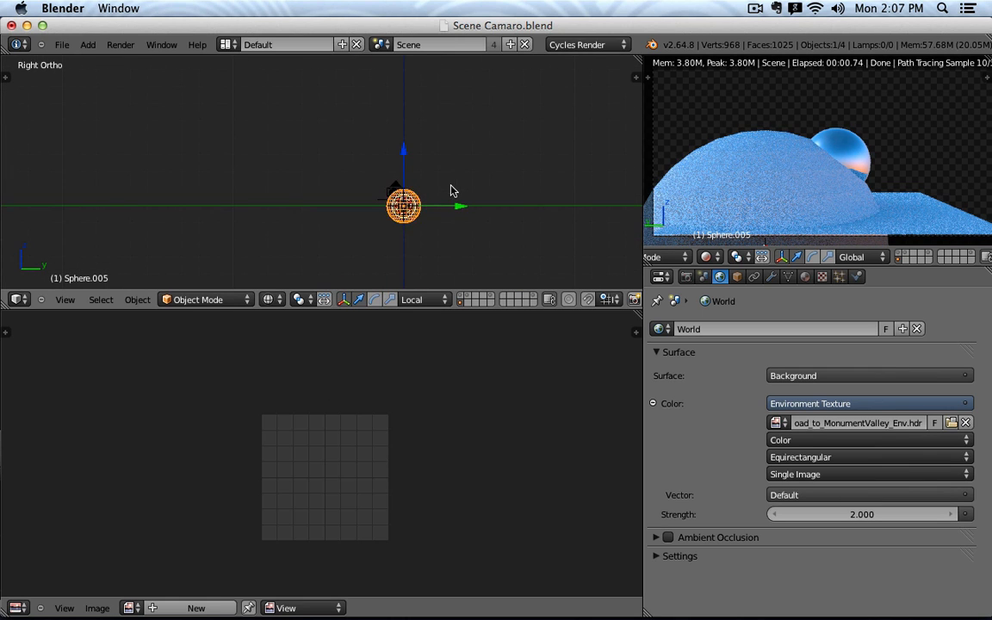
key(Tab)
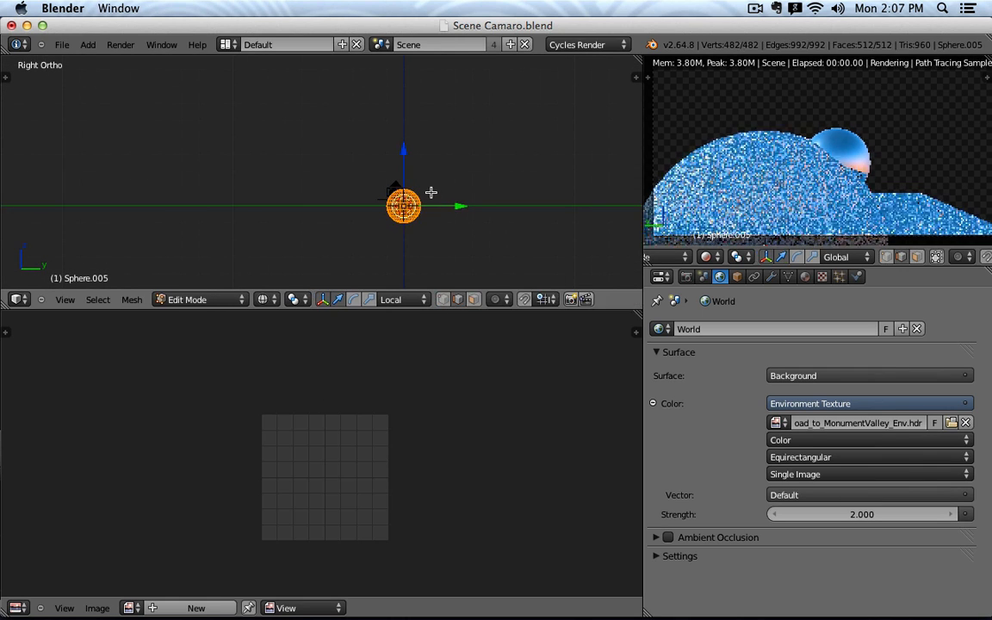
key(s)
click(538, 142)
scroll(517, 151, down, 4)
shift+middle_drag(505, 160, 317, 244)
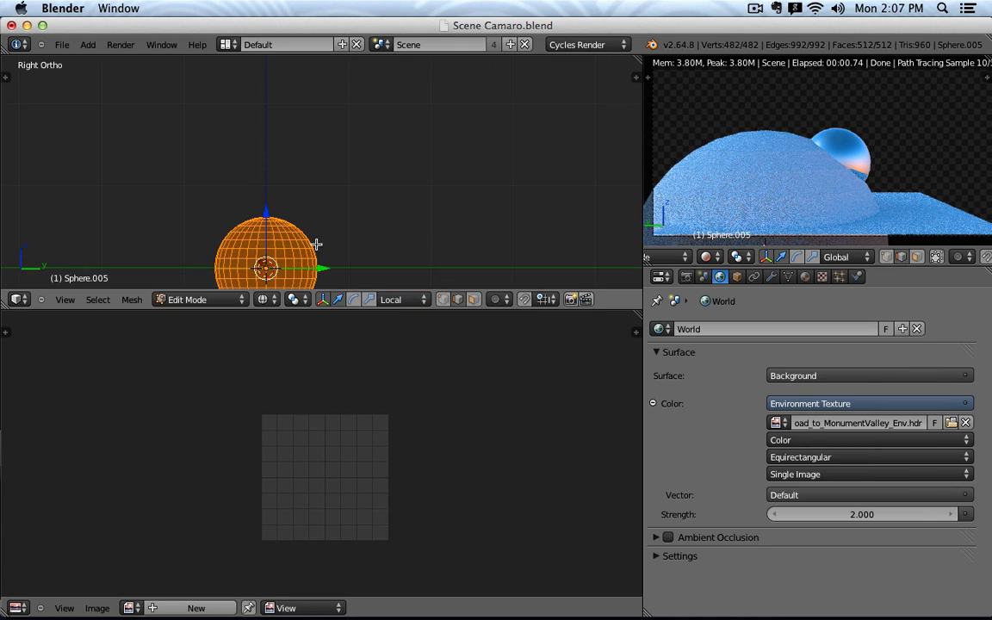
key(s)
click(546, 110)
scroll(553, 121, down, 2)
key(Tab)
scroll(510, 161, down, 3)
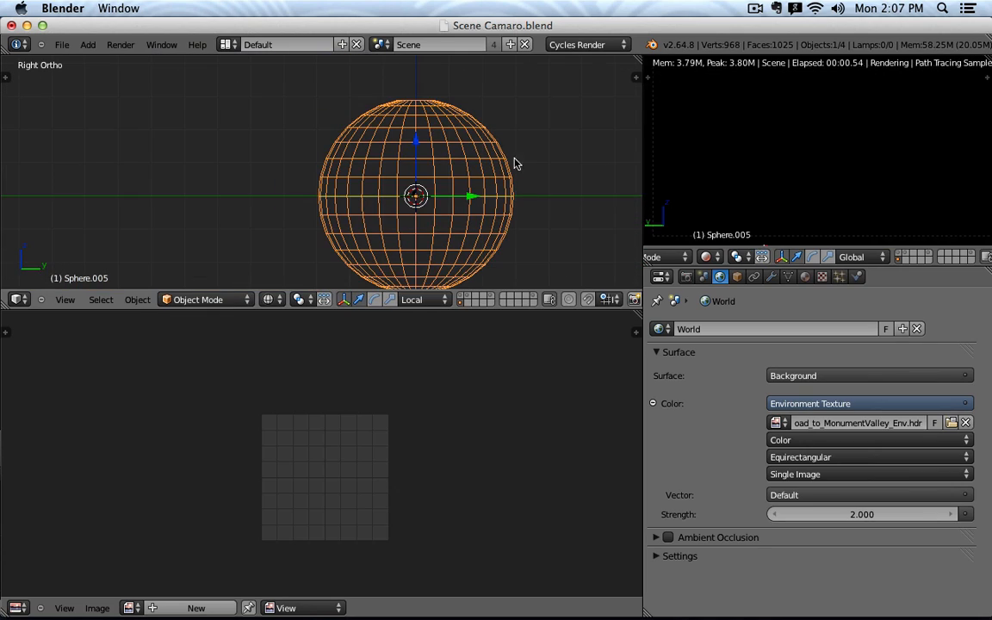
- Show the camera view in wireframe and scale the surrounding sphere's mesh up further by a factor of about 2.6
key(z)
scroll(461, 169, up, 4)
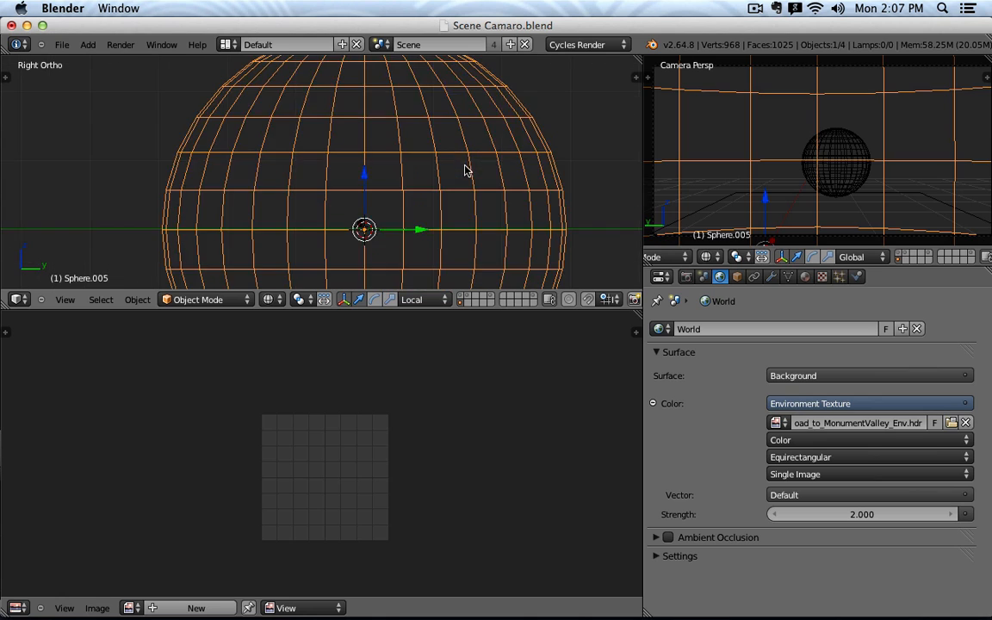
key(Tab)
key(s)
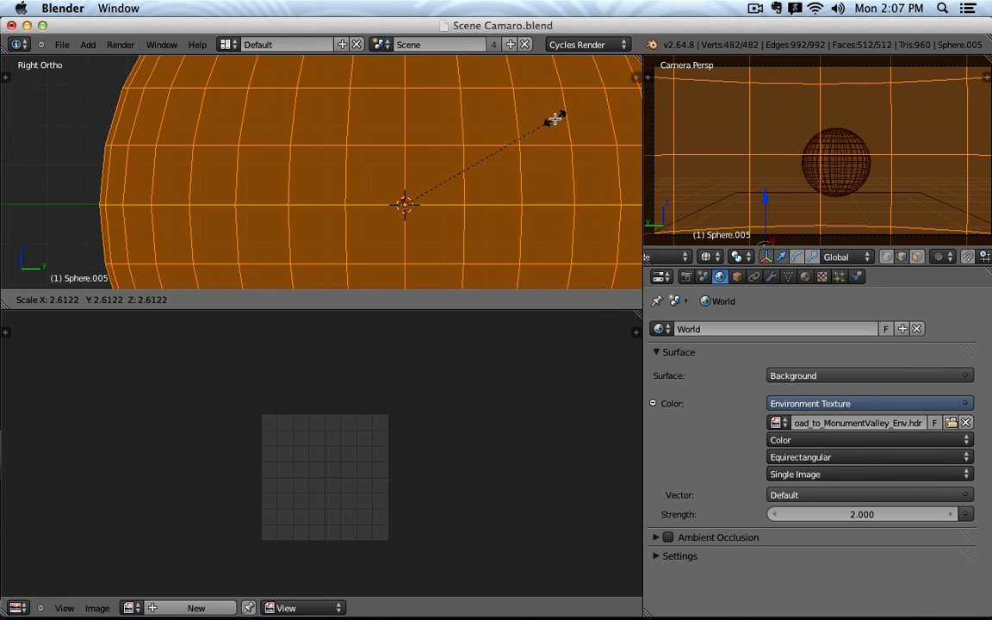
click(571, 114)
scroll(439, 185, down, 4)
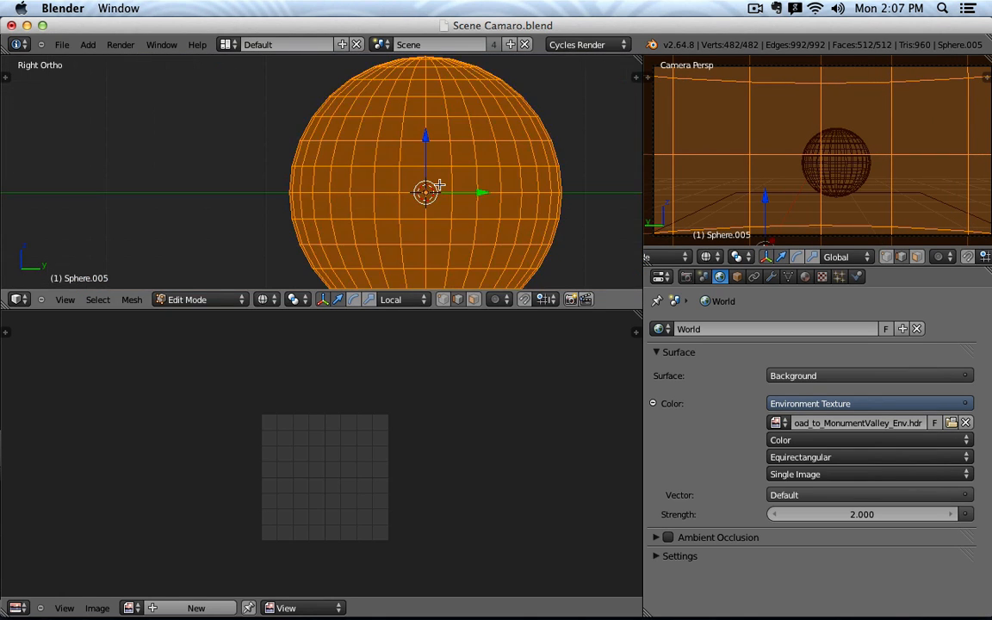
key(Tab)
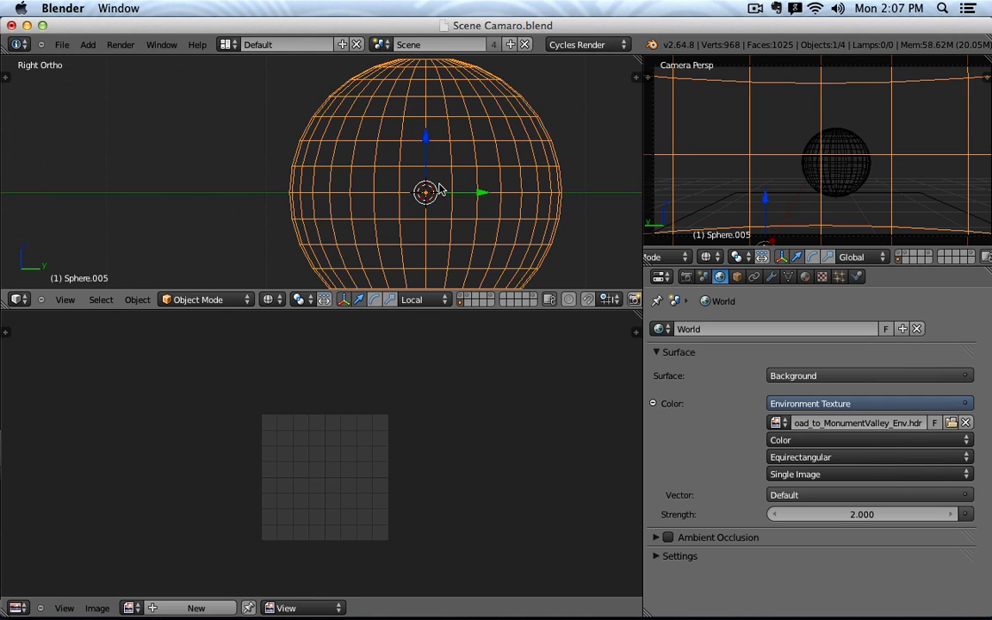
- Apply Shade Smooth to the large sphere and return its view to wireframe
key(z)
key(space)
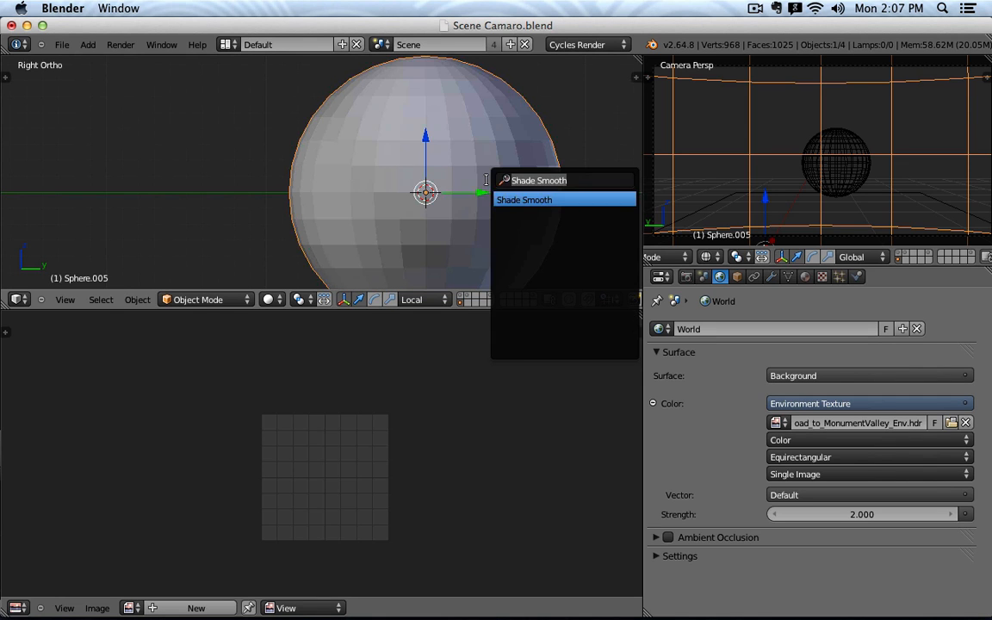
key(Return)
key(z)
- Examine where the camera sits and points inside the large sphere from the top view
middle_drag(415, 142, 447, 165)
scroll(436, 155, up, 6)
middle_drag(280, 131, 373, 232)
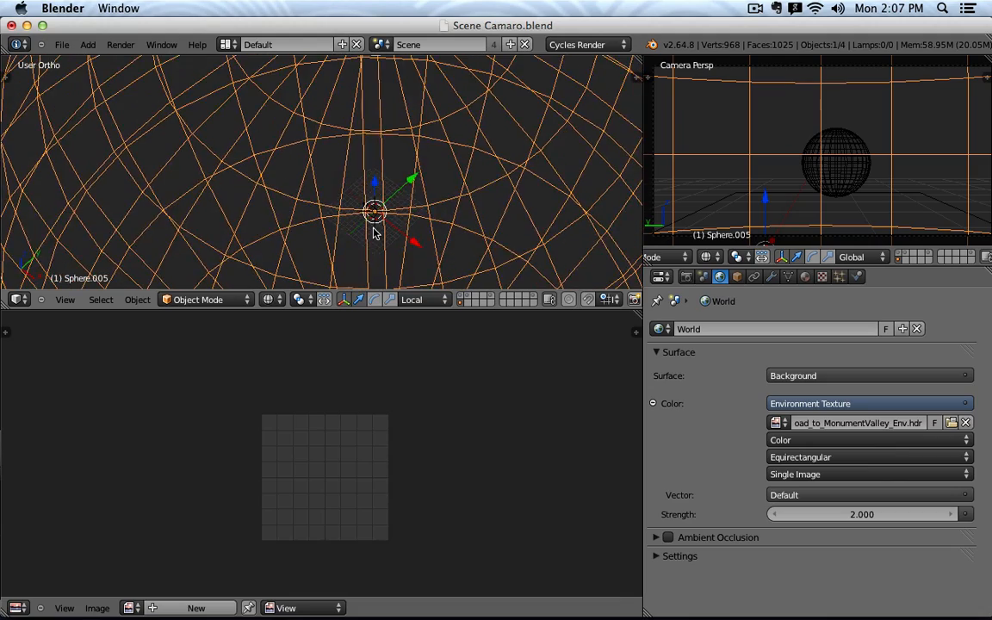
key(KP_7)
scroll(414, 204, down, 6)
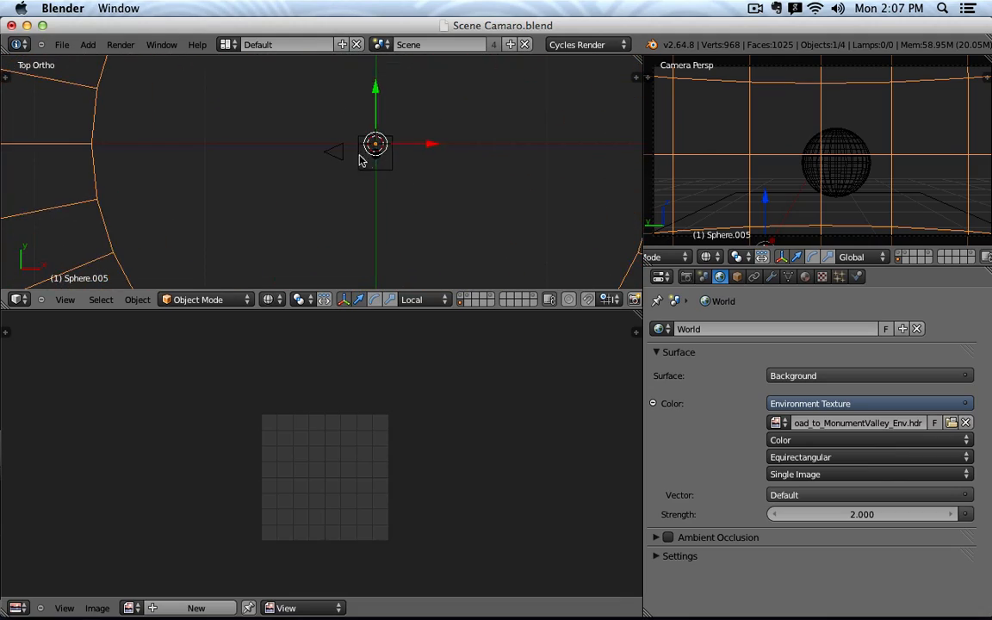
right_click(330, 153)
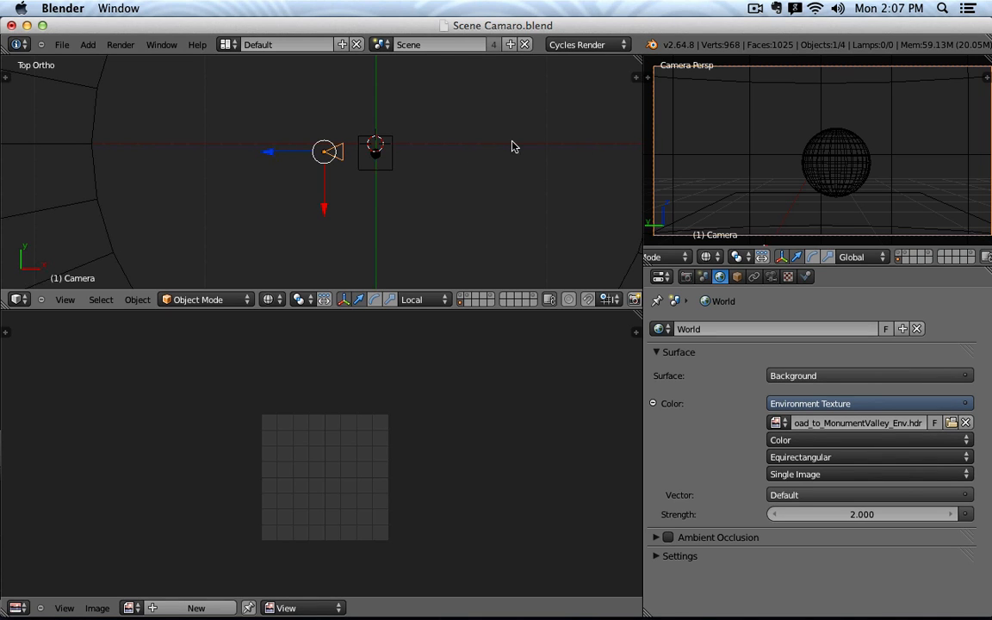
scroll(514, 141, down, 9)
scroll(379, 148, up, 3)
- Select the large sphere's pole-to-pole edge loop behind the camera on the negative X side and mark it as a seam
right_click(376, 150)
key(KP_Decimal)
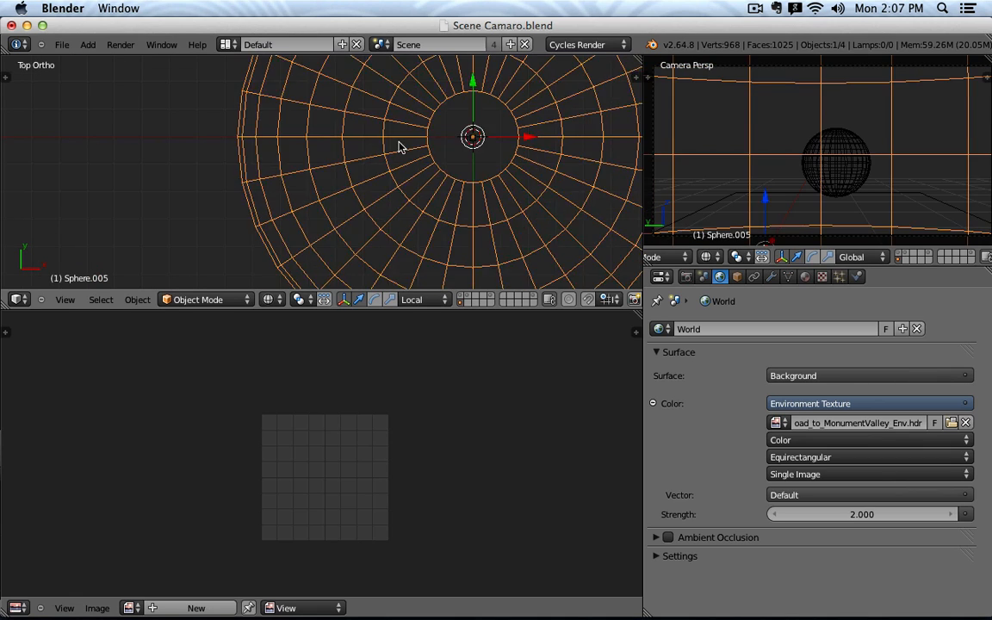
key(Tab)
alt+right_click(322, 140)
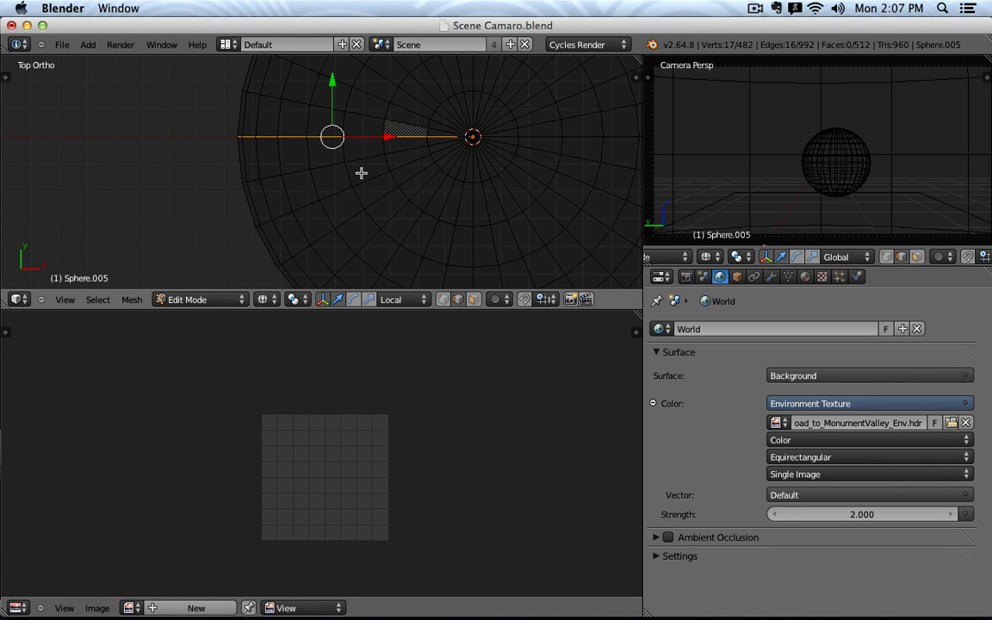
middle_drag(361, 170, 415, 116)
scroll(407, 115, down, 3)
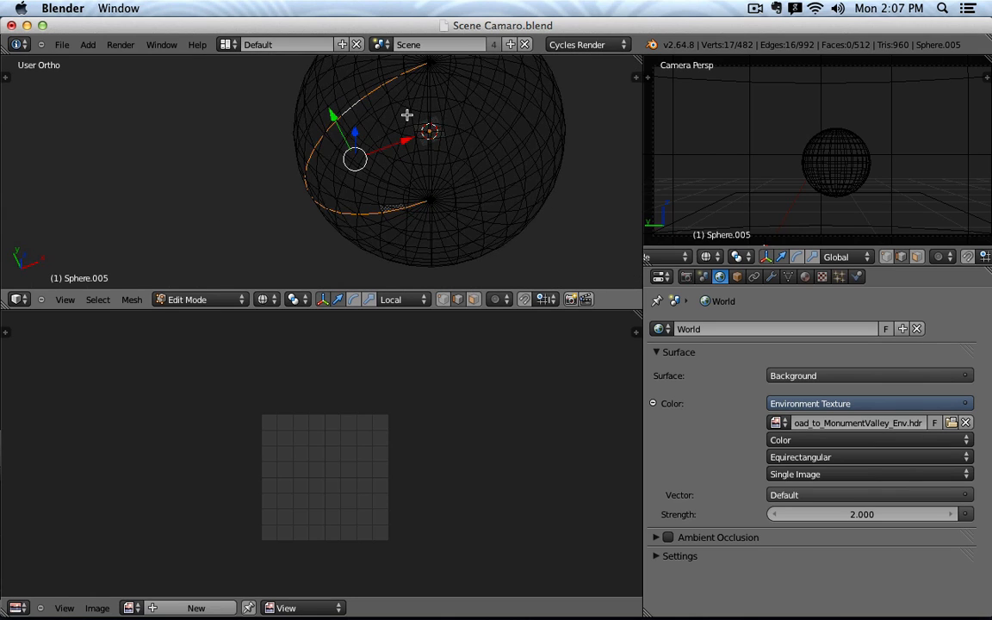
key(ctrl+e)
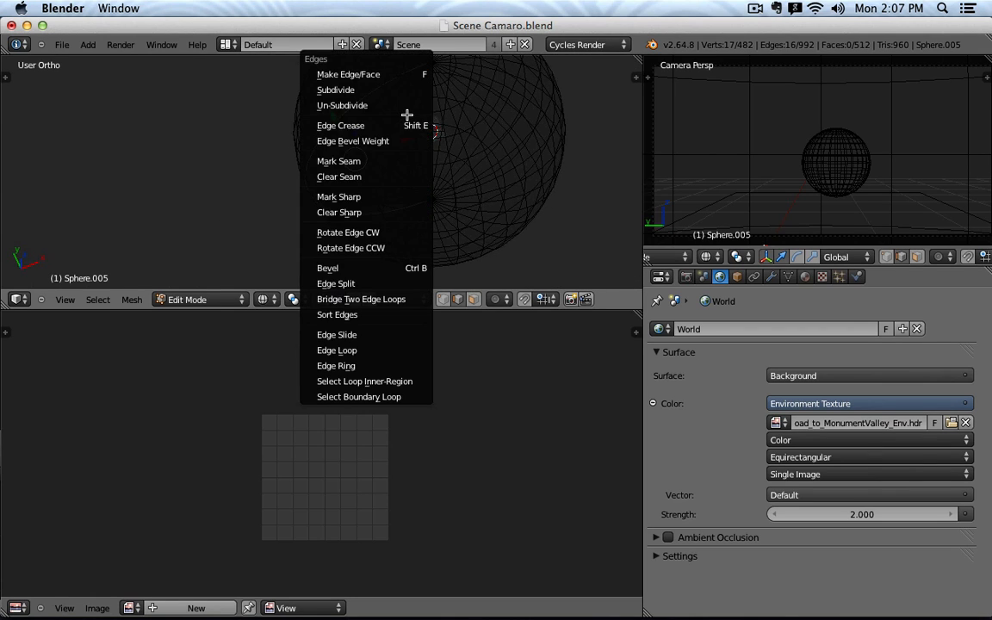
click(400, 160)
scroll(429, 138, down, 2)
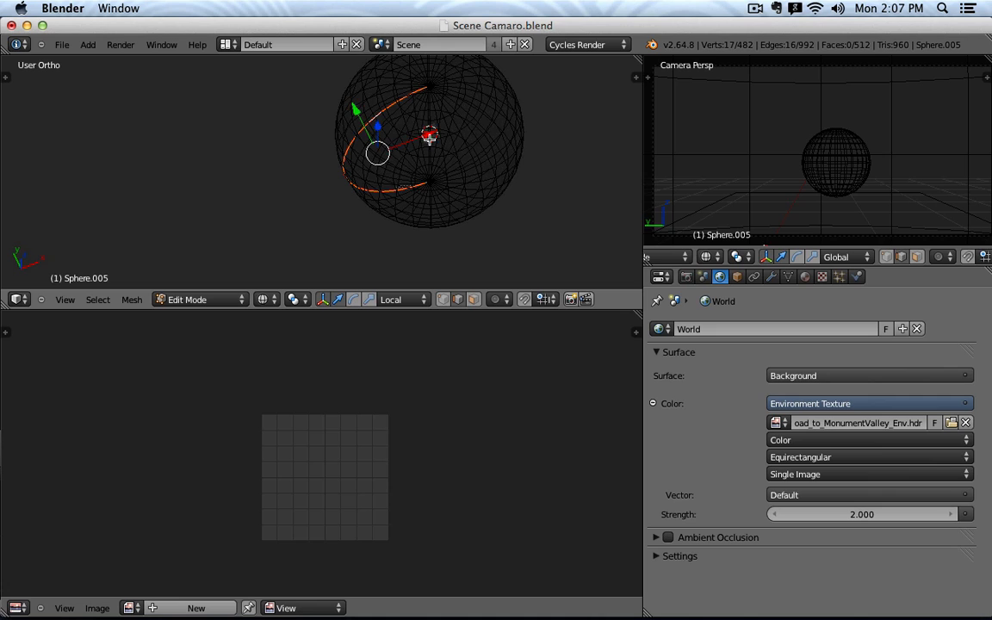
- Show the large sphere from the left orthographic view and select its entire mesh
key(a)
key(KP_1)
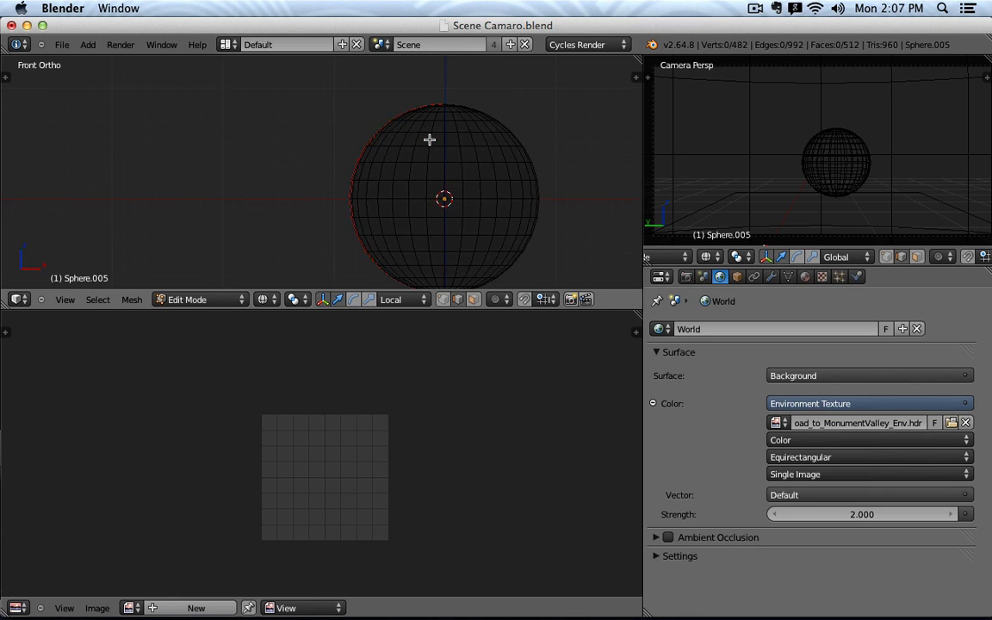
key(KP_3)
key(ctrl+KP_3)
shift+middle_drag(429, 139, 490, 93)
key(a)
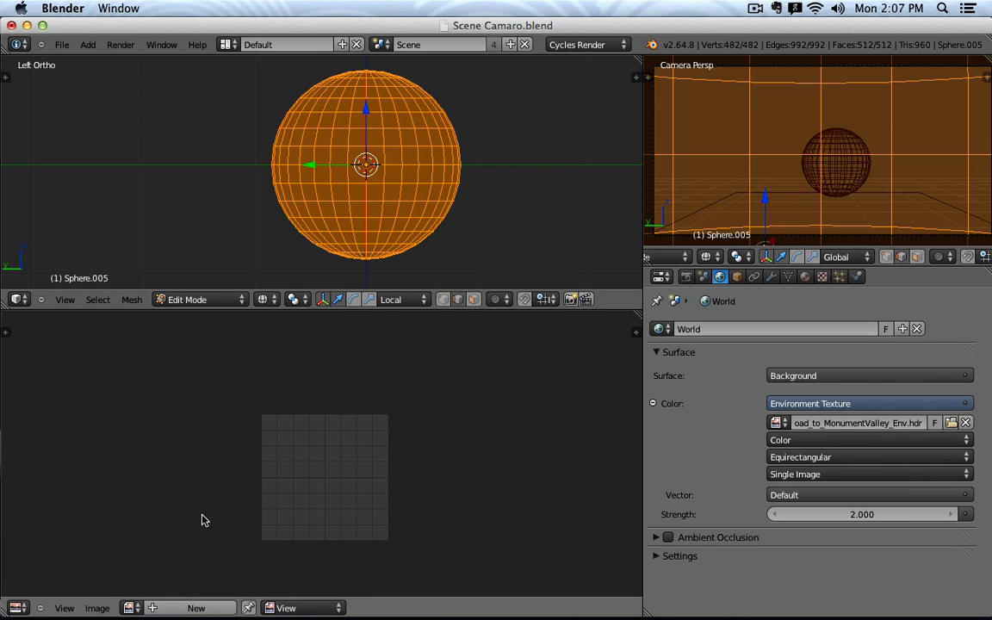
- Load Road_to_MonumentValley_Ref.hdr from the Desert_Highway folder into the image editor
click(98, 608)
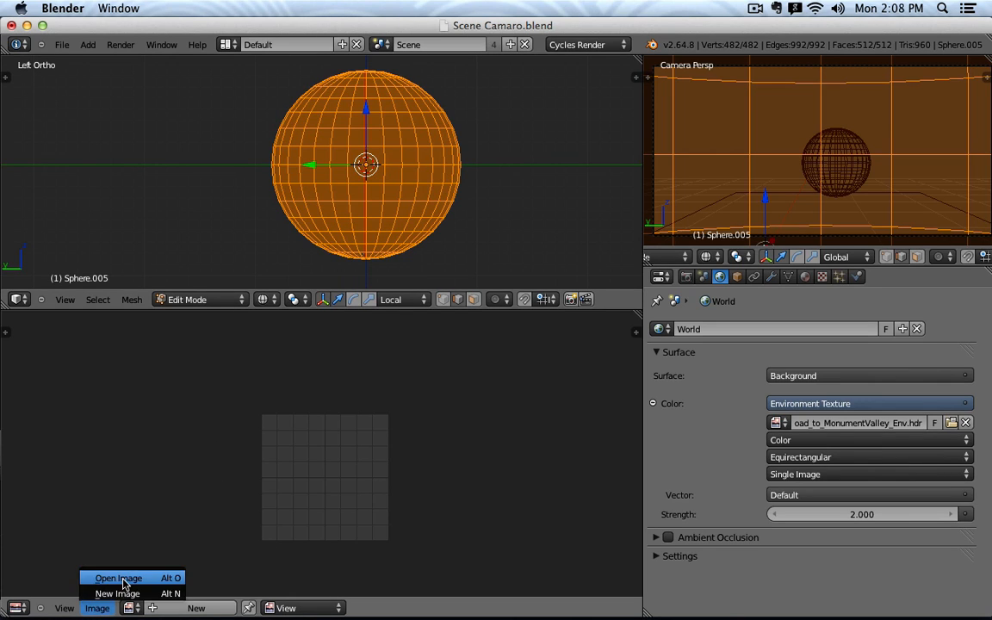
click(124, 584)
click(325, 168)
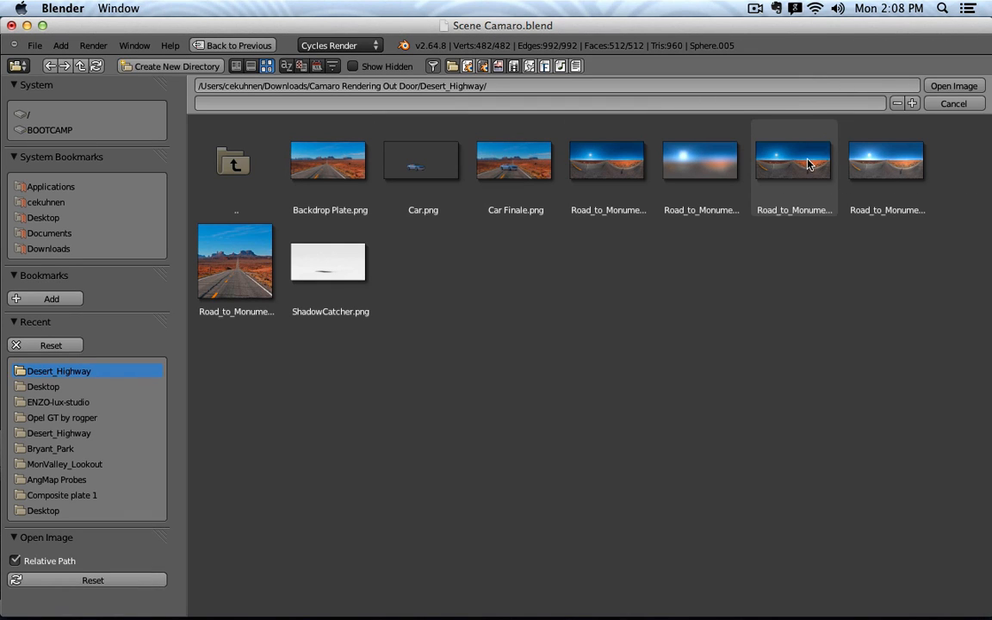
click(764, 164)
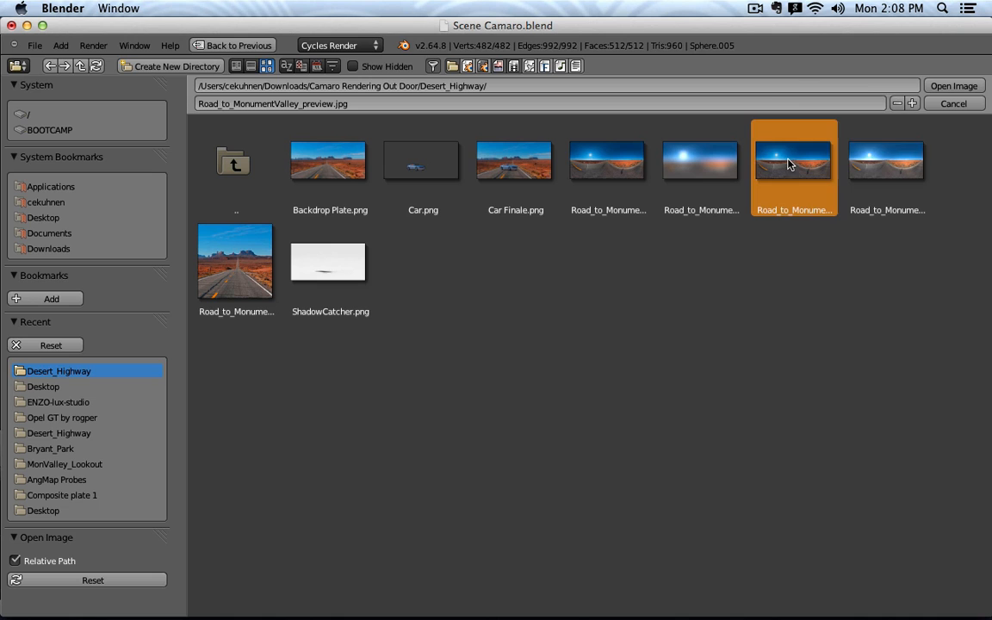
click(882, 174)
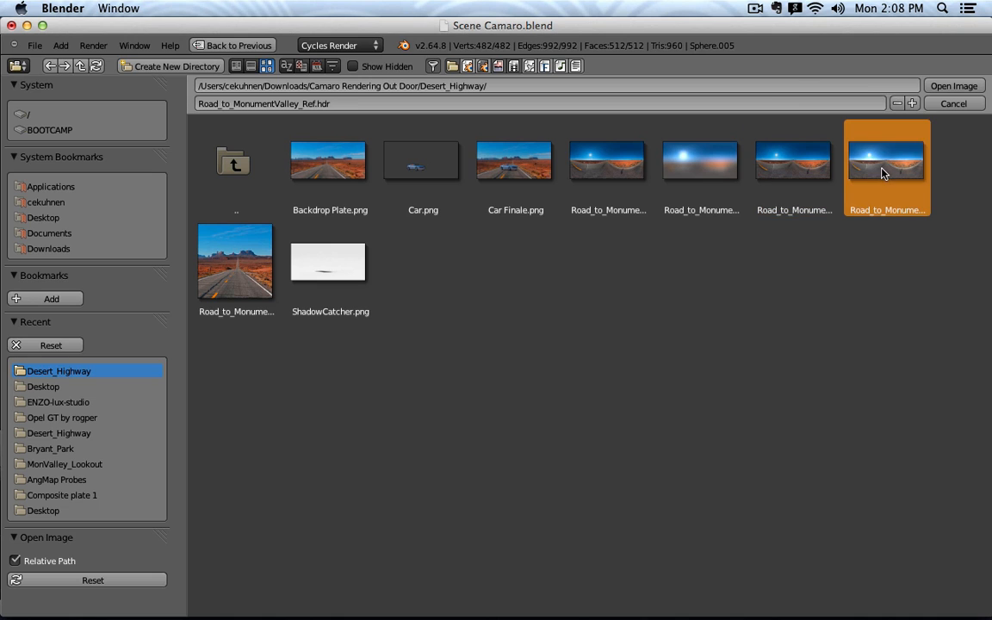
click(944, 87)
scroll(309, 437, down, 5)
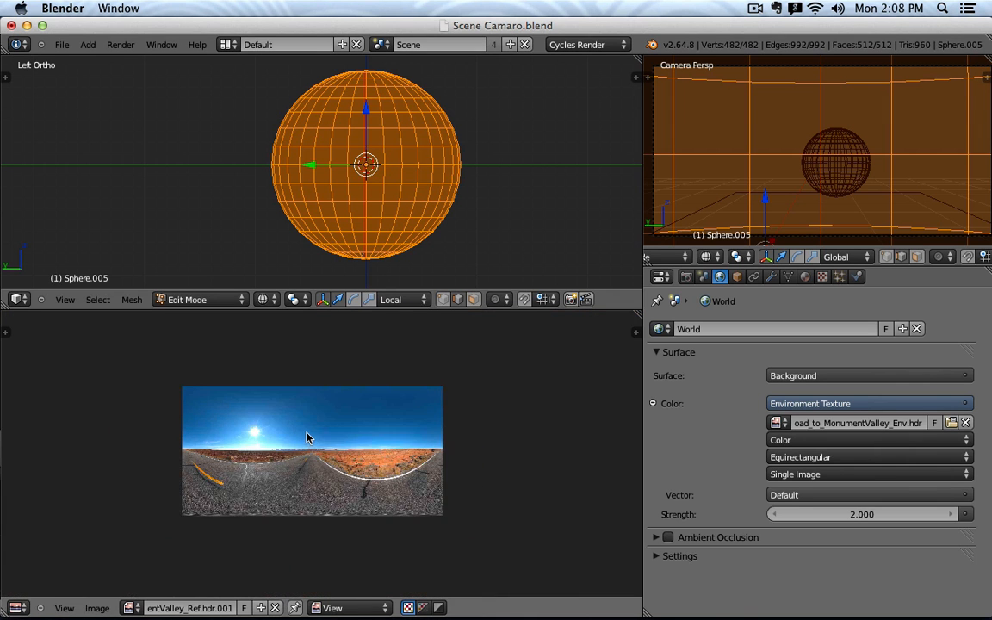
scroll(306, 438, up, 2)
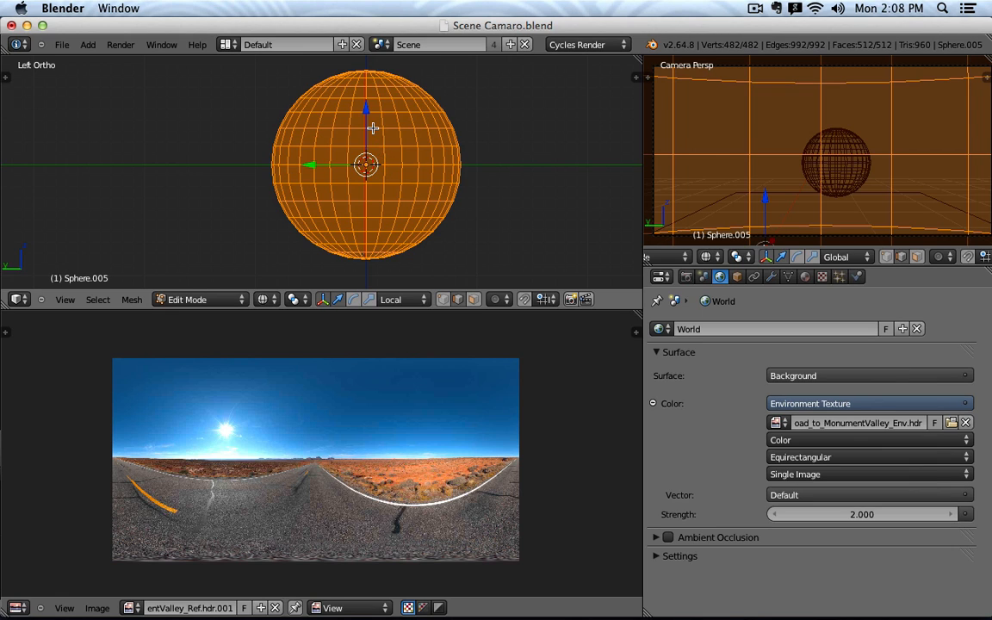
- Unwrap the sphere onto the panorama using Project From View, and replace that mapping with a Sphere Projection
key(u)
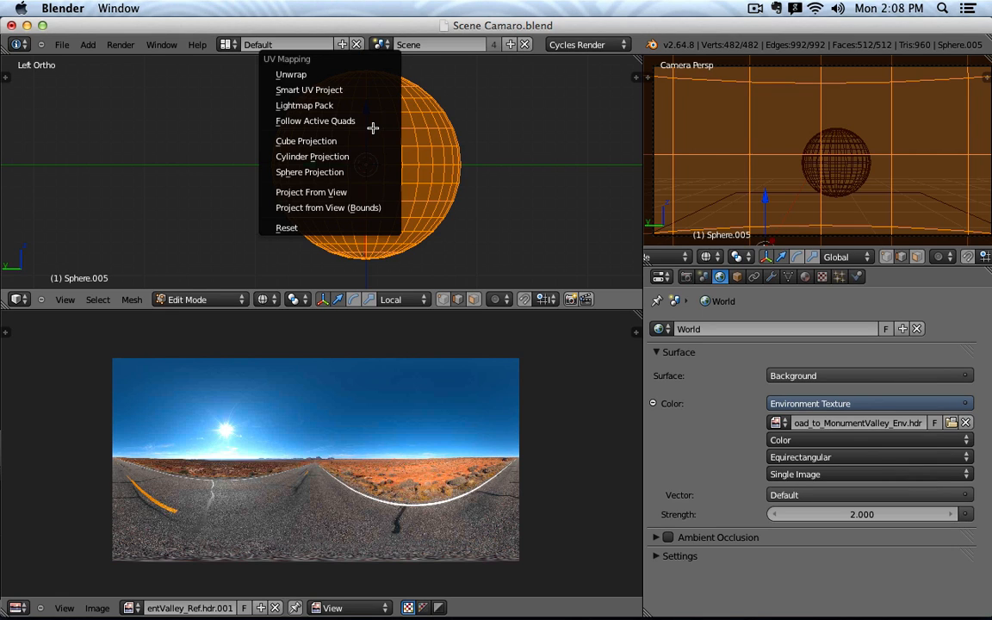
click(368, 192)
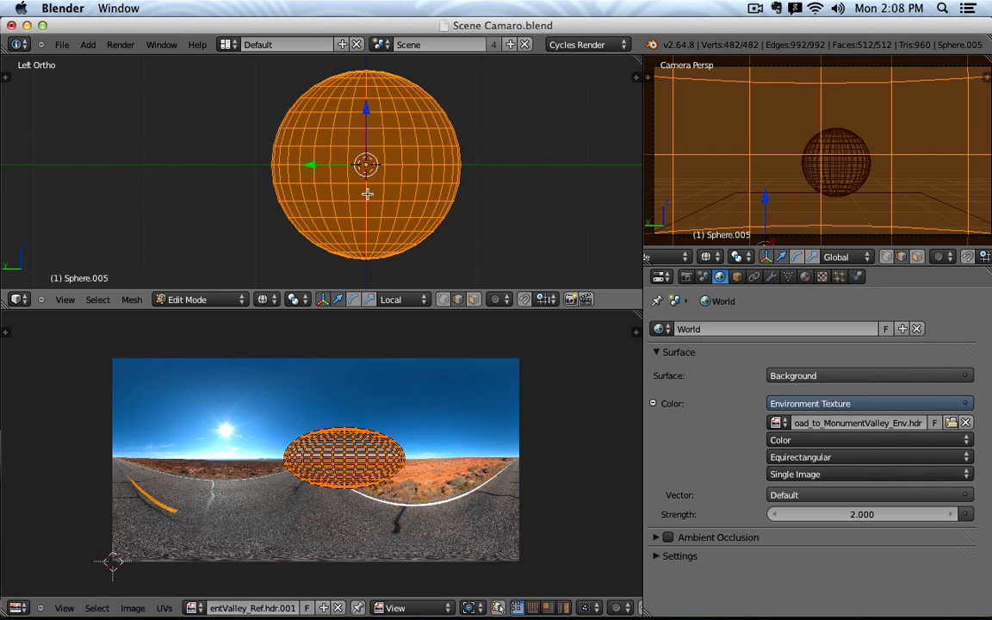
key(u)
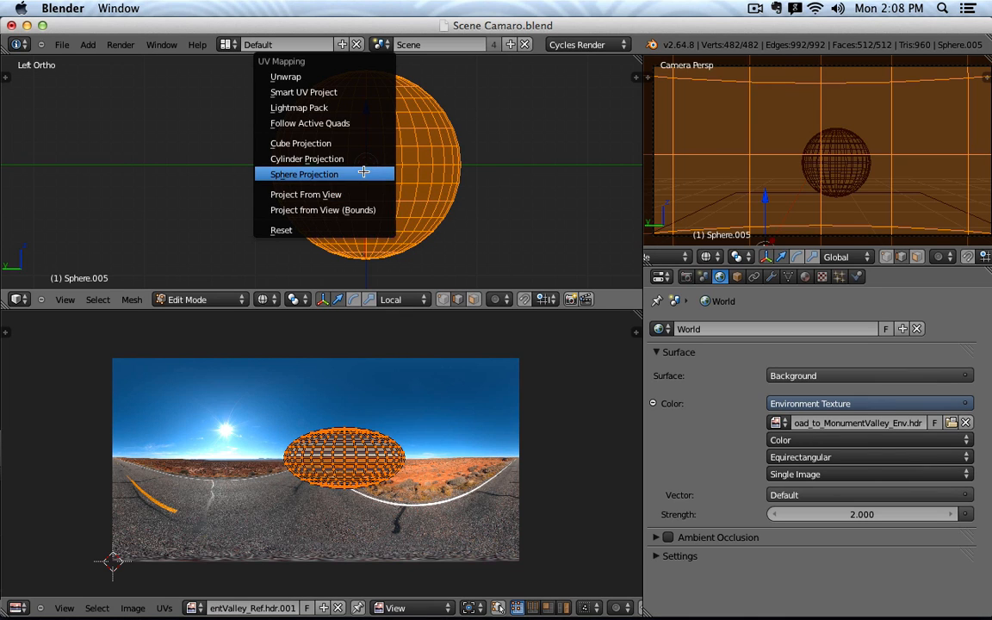
click(366, 173)
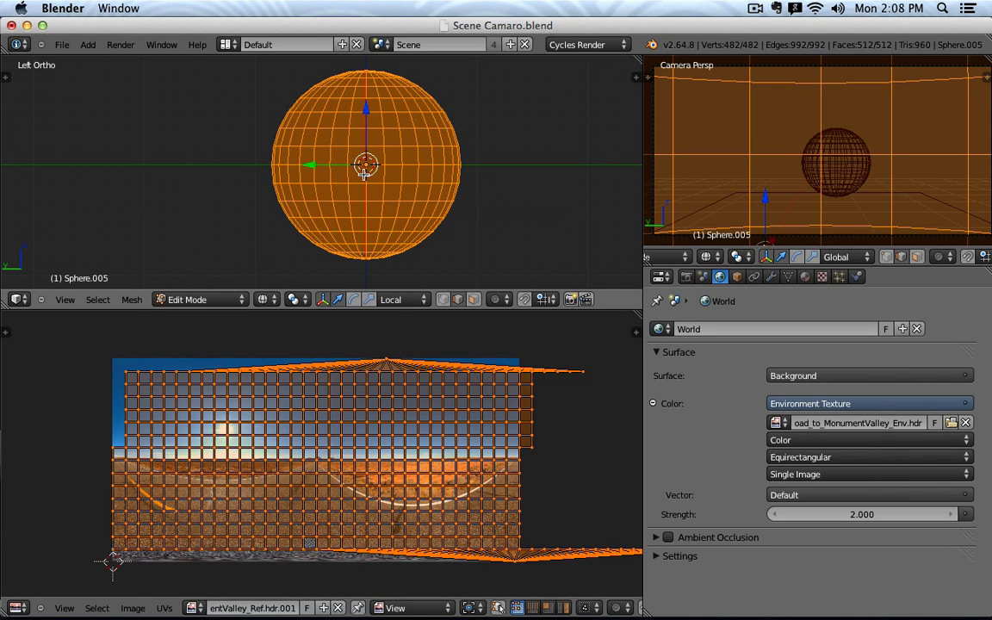
- Box-select the rows of pole vertices along the upper and lower edges of the sphere's UV layout
key(a)
key(b)
drag(109, 335, 624, 372)
scroll(623, 371, down, 1)
middle_drag(373, 519, 255, 505)
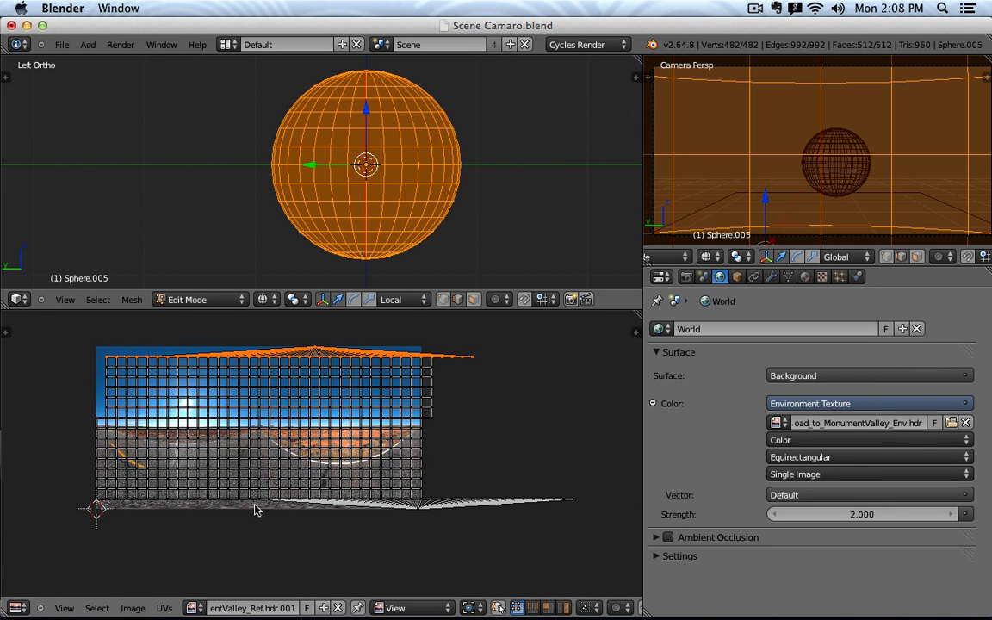
key(b)
drag(62, 547, 646, 498)
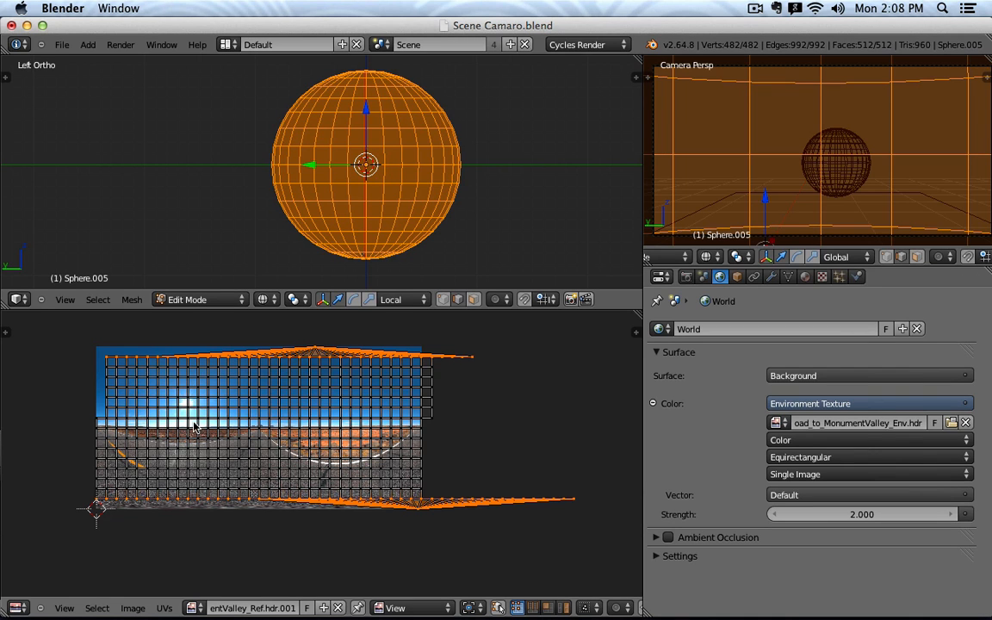
- Box-select the block of UV faces around the road's vanishing point on the panorama's horizon
scroll(176, 384, up, 5)
scroll(376, 431, up, 3)
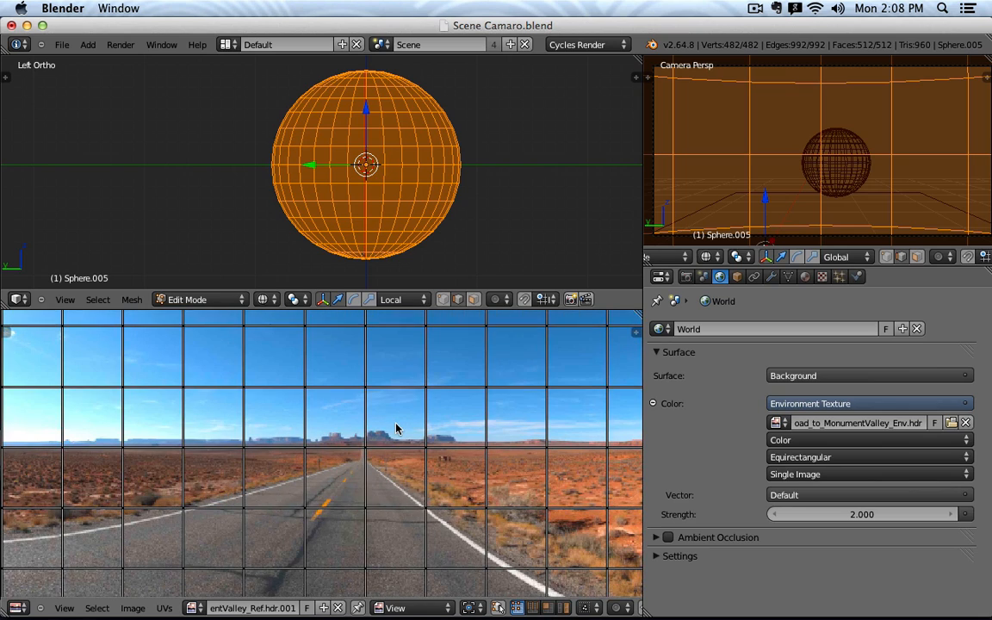
key(b)
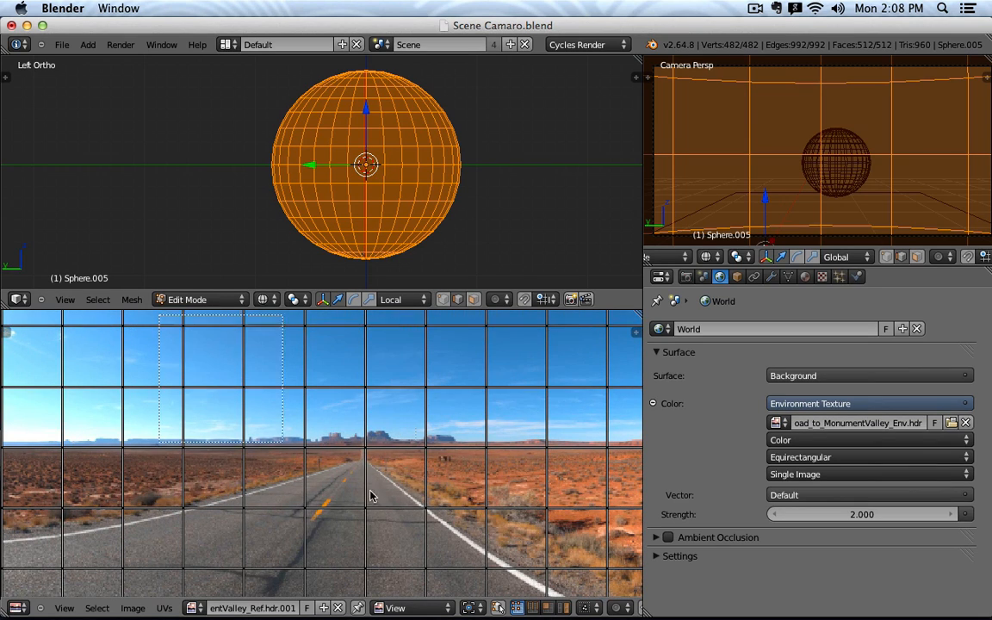
drag(159, 315, 582, 573)
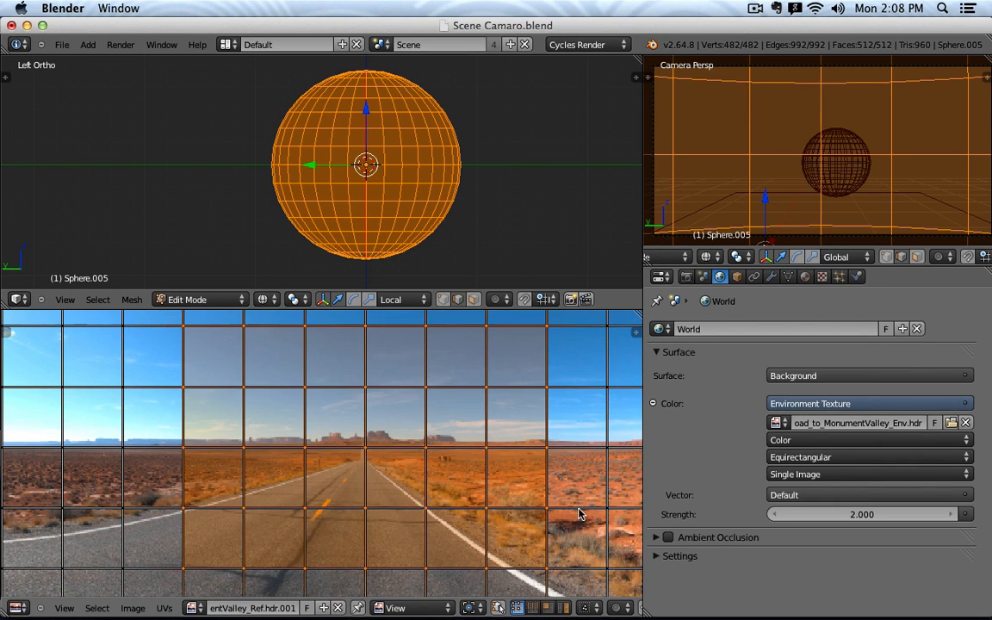
scroll(579, 514, down, 7)
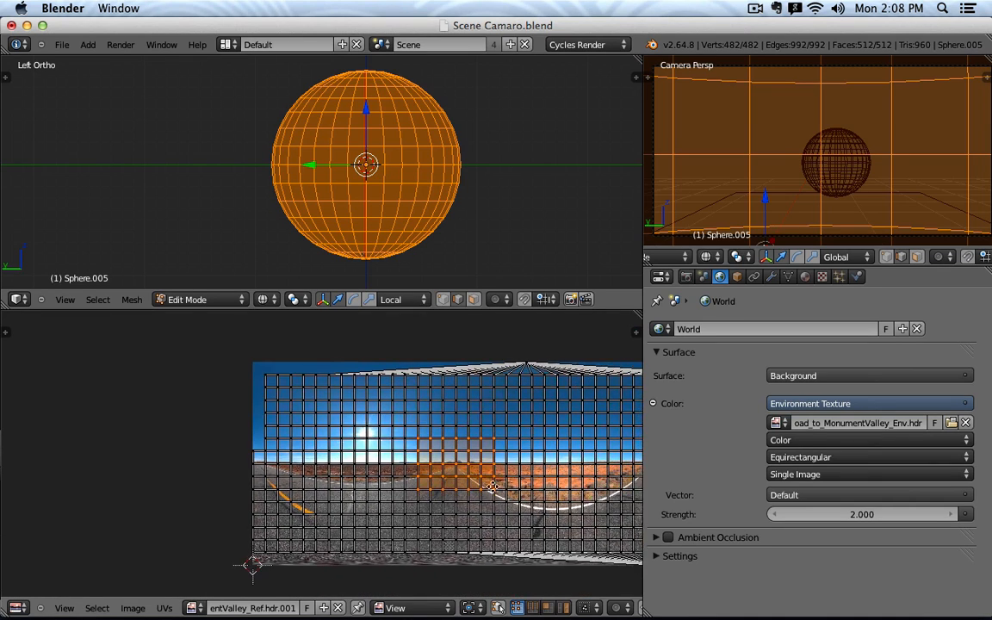
- Leave edit mode and give the surrounding sphere a new material named World Sphere
middle_drag(492, 486, 456, 483)
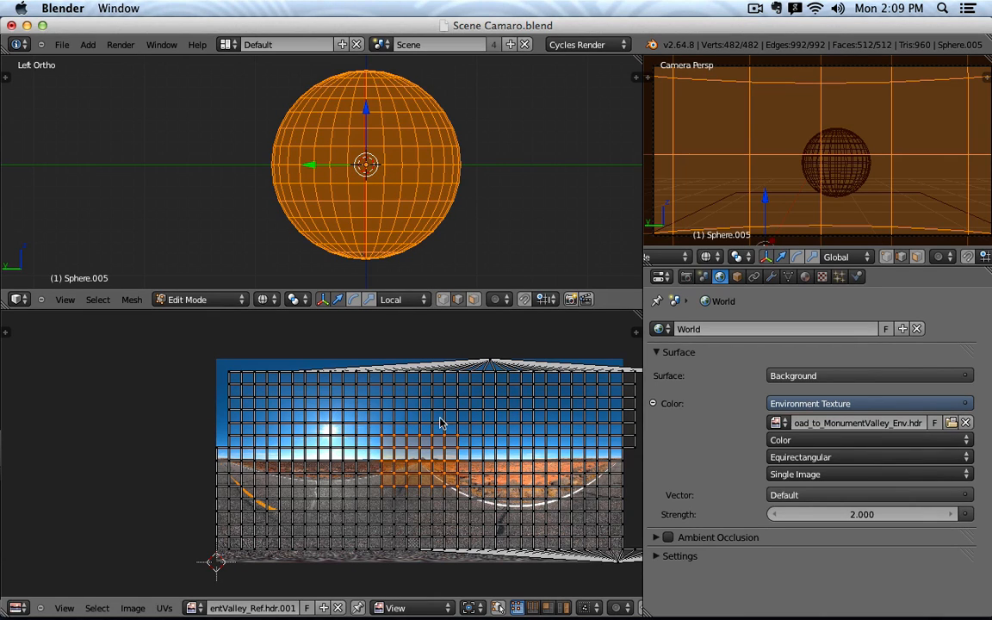
key(Tab)
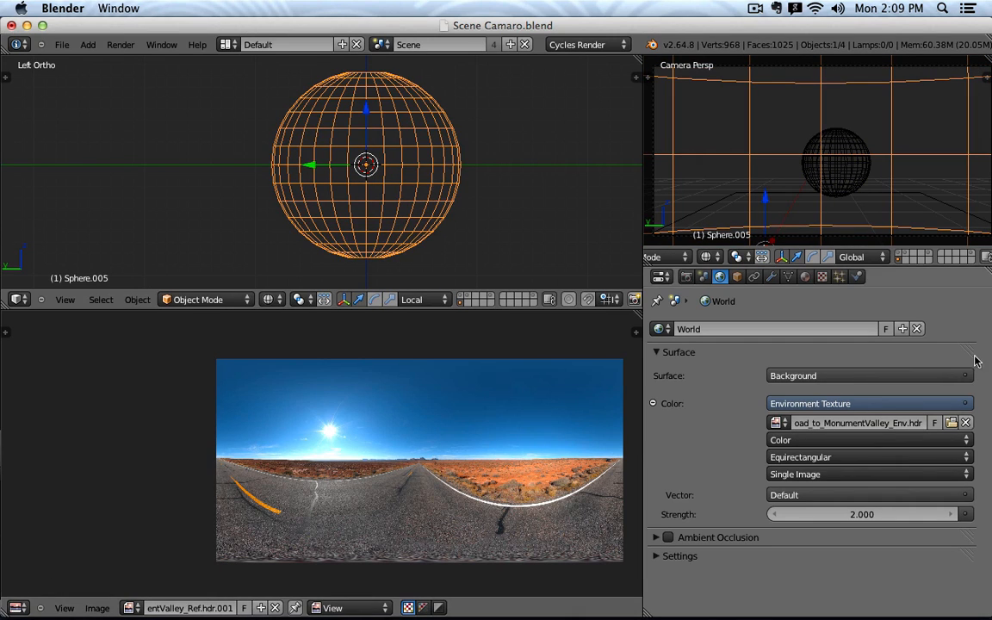
click(806, 277)
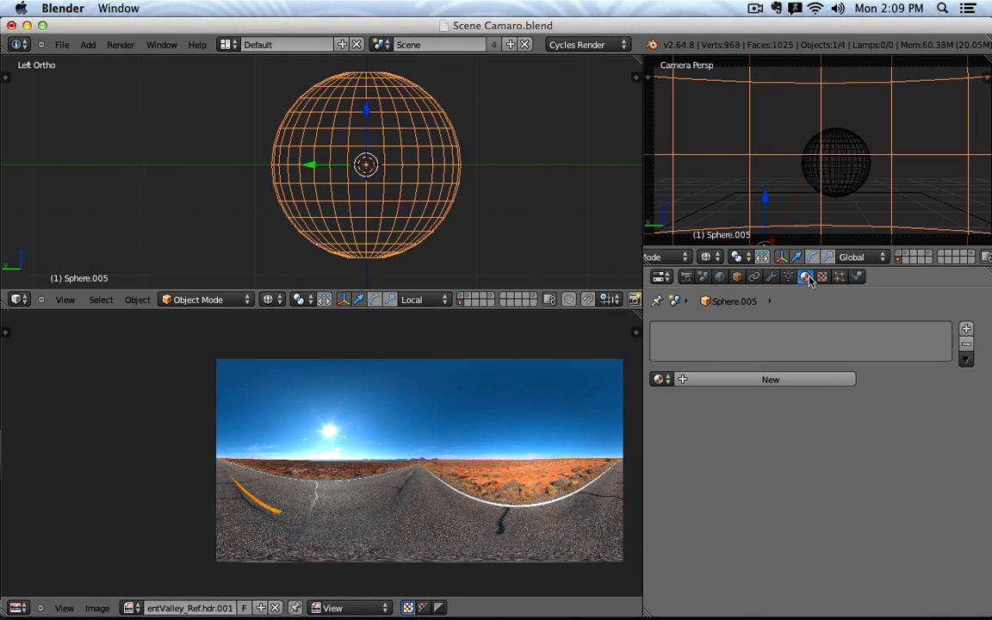
click(774, 379)
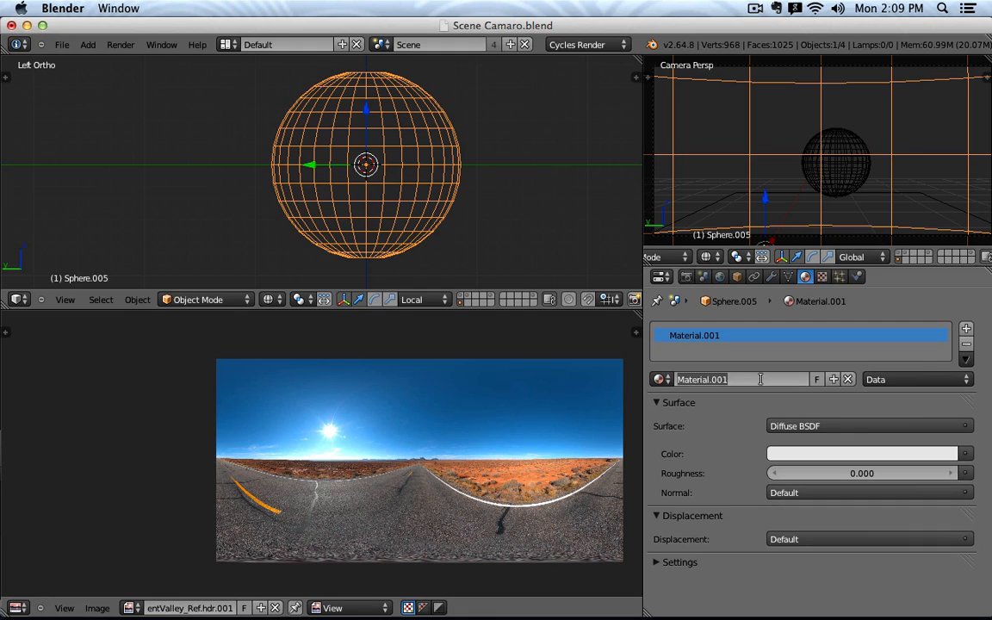
click(760, 379)
text(World SPgher)
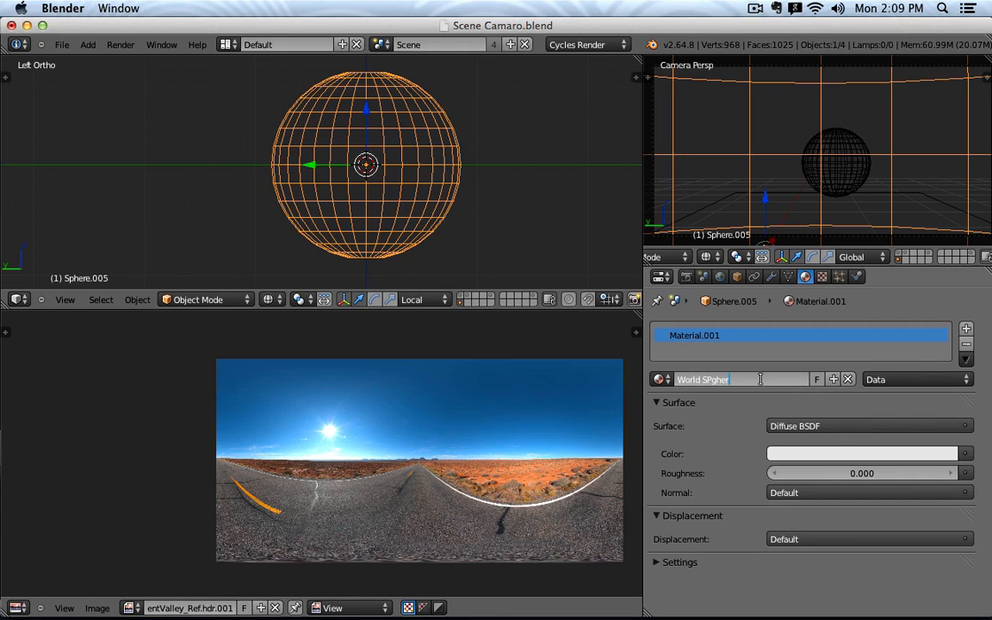
text(phere)
key(Return)
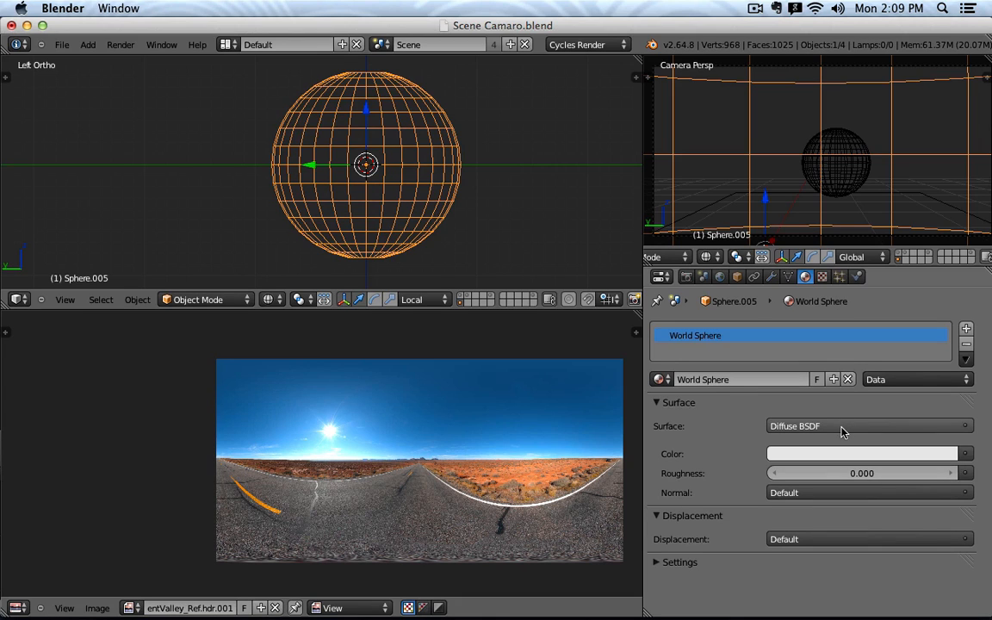
- Assign an Image Texture with Road_to_MonumentValley_Ref.hdr to the World Sphere's diffuse color, using UV texture coordinates as its vector
click(966, 454)
click(647, 422)
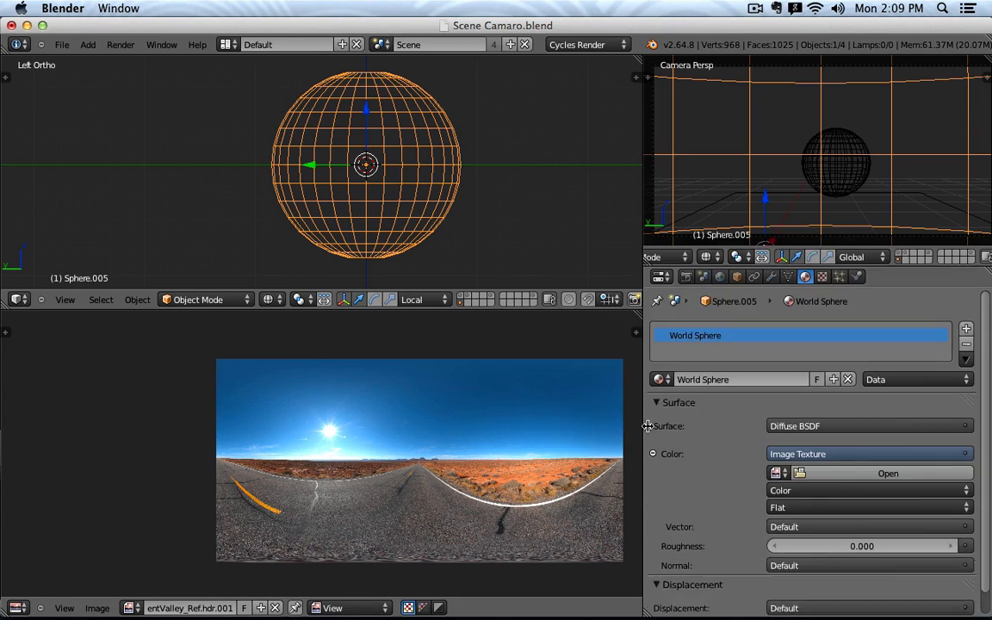
click(777, 473)
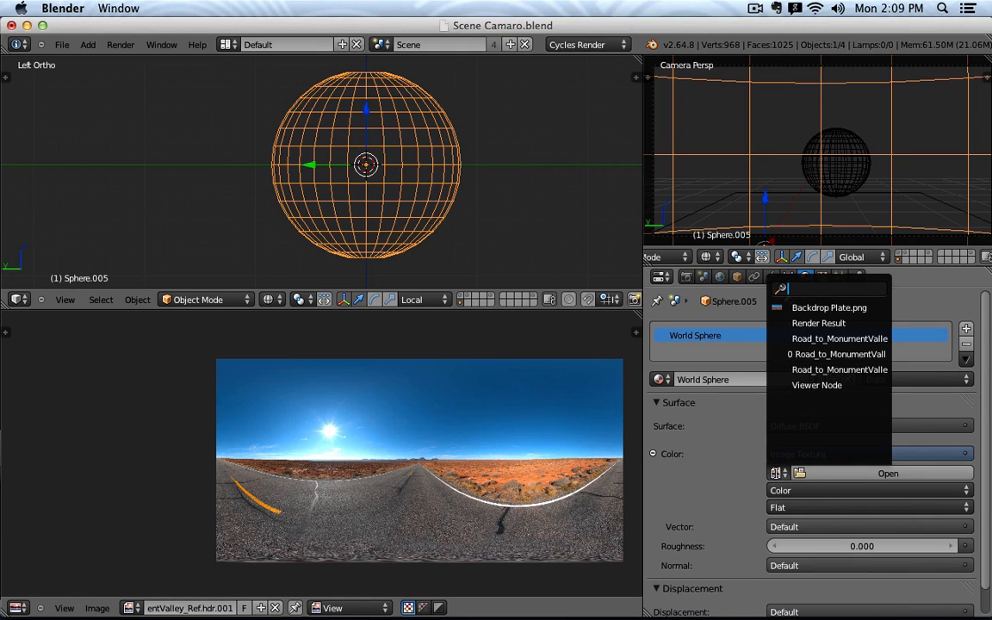
click(836, 354)
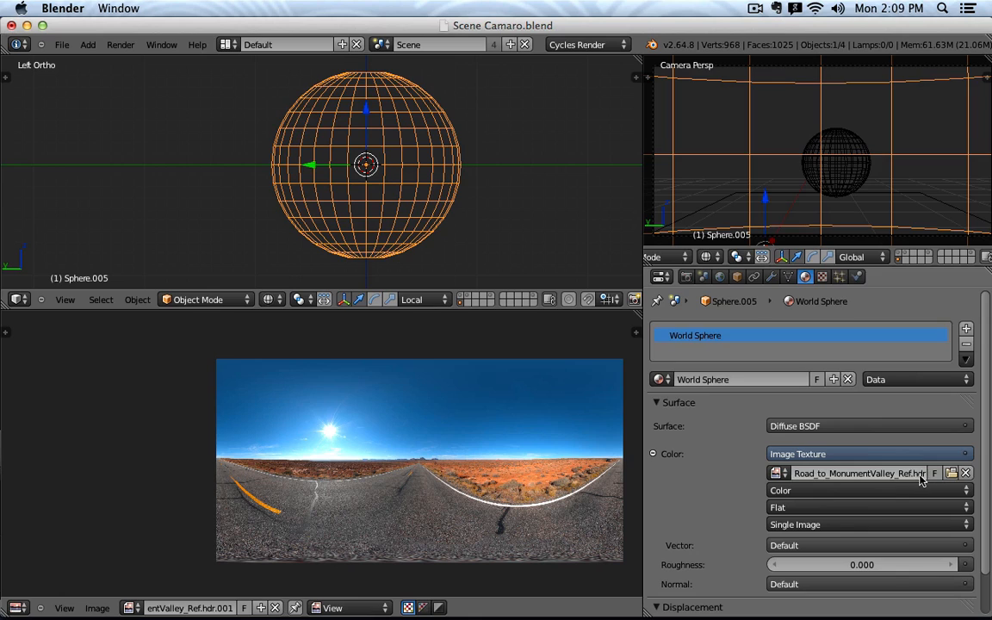
scroll(913, 483, down, 1)
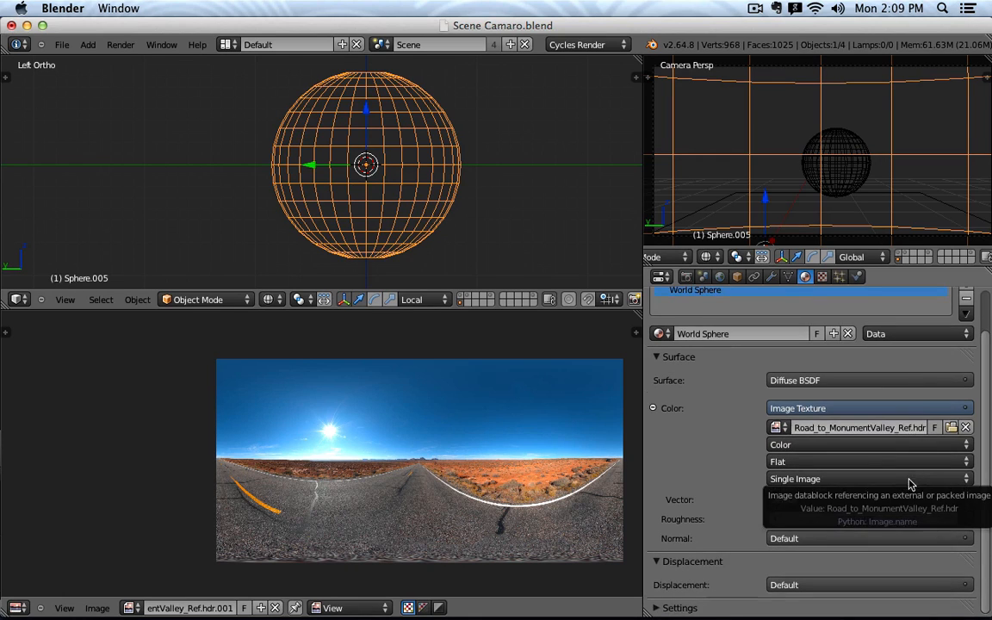
click(787, 499)
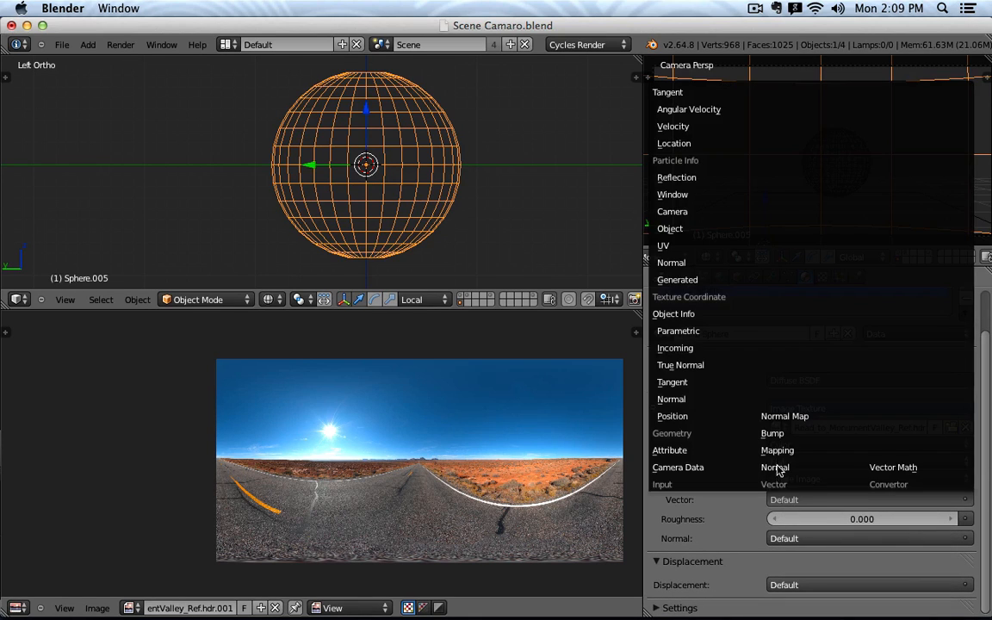
click(685, 246)
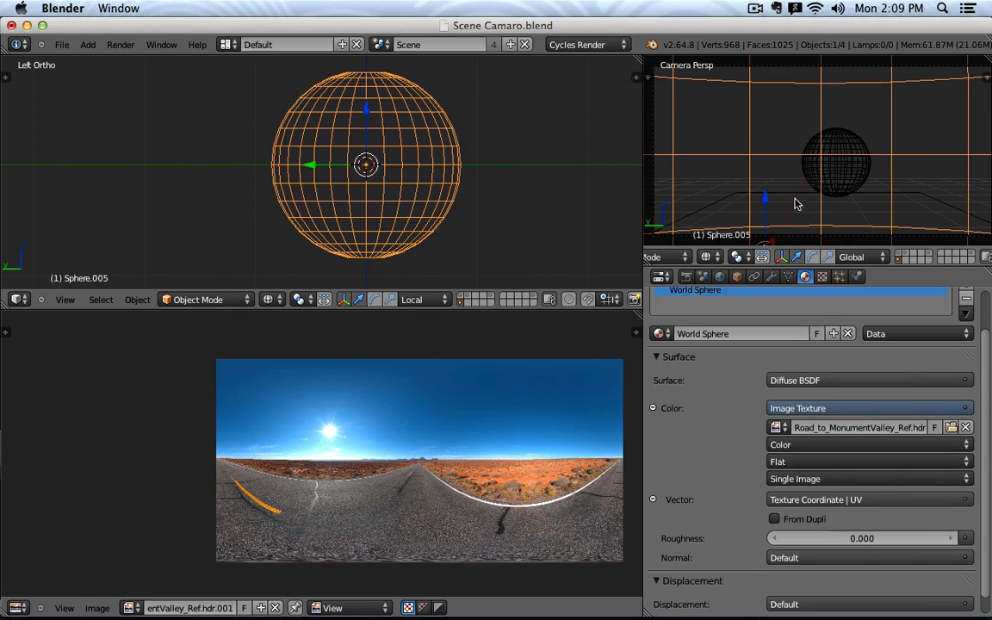
- Set the camera view to Rendered shading and bring up the world's environment settings
click(708, 257)
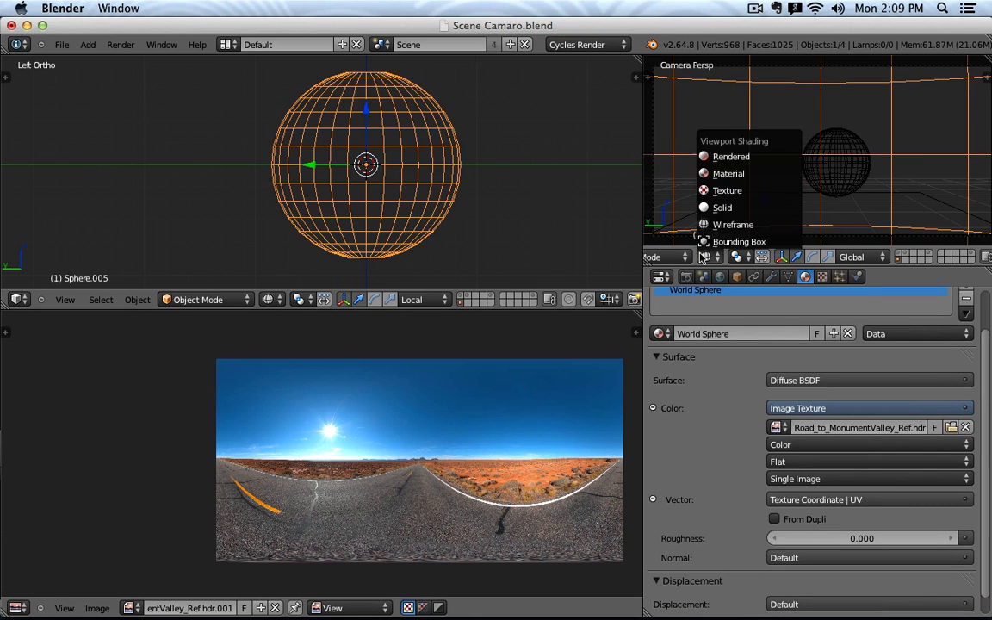
click(731, 158)
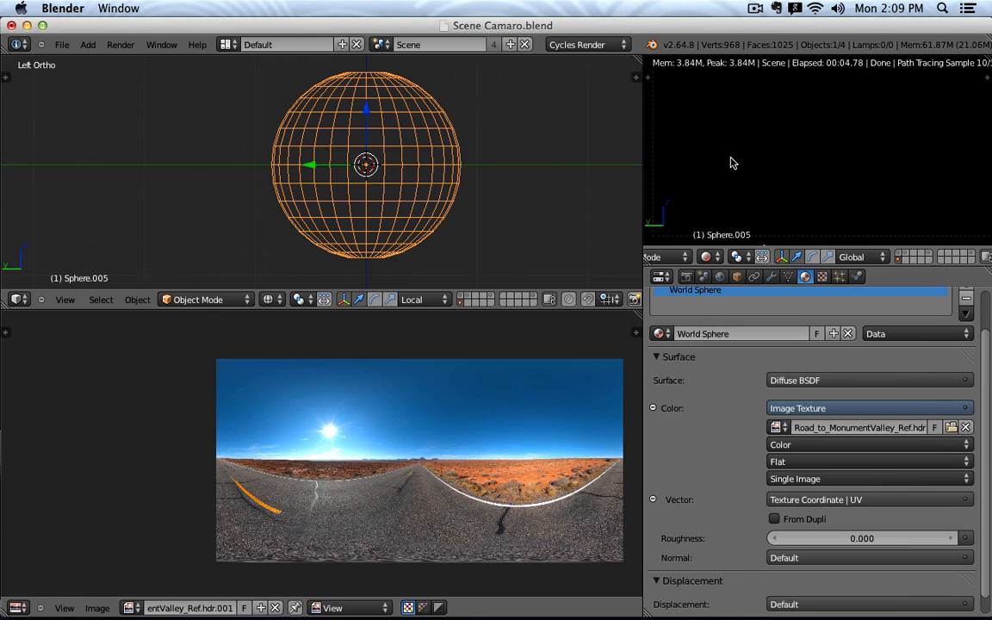
click(720, 277)
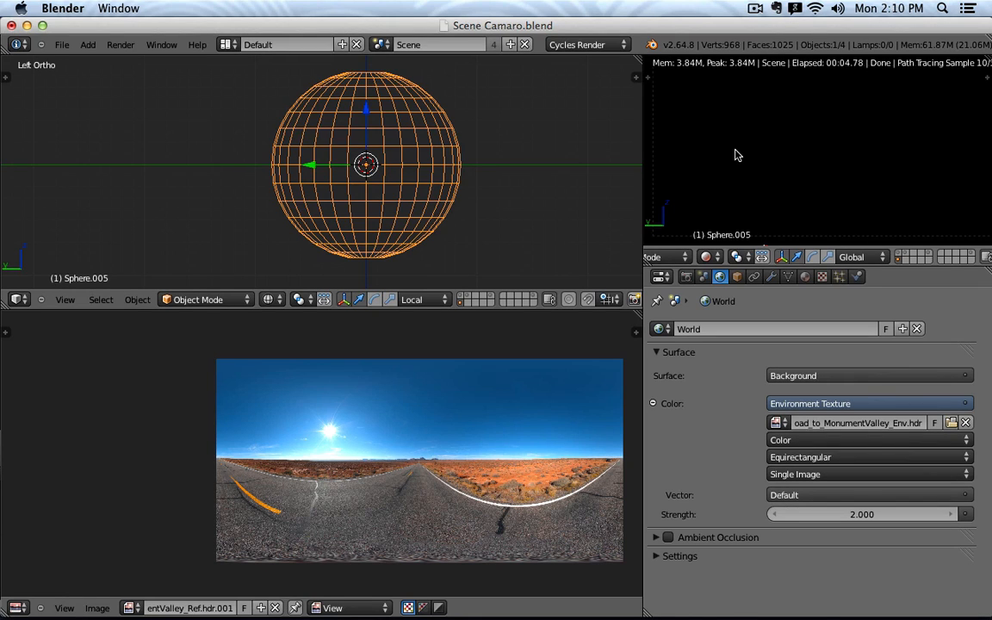
- Collapse the sphere's other object settings and disable Camera, Transmission, Shadow and Diffuse ray visibility, leaving only Glossy enabled
click(738, 277)
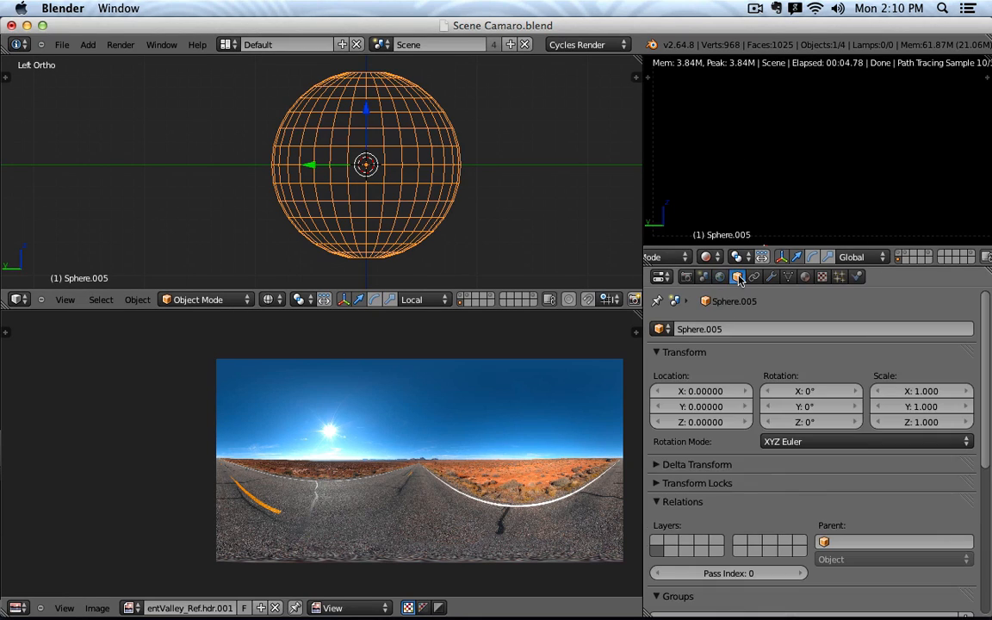
click(658, 353)
click(656, 408)
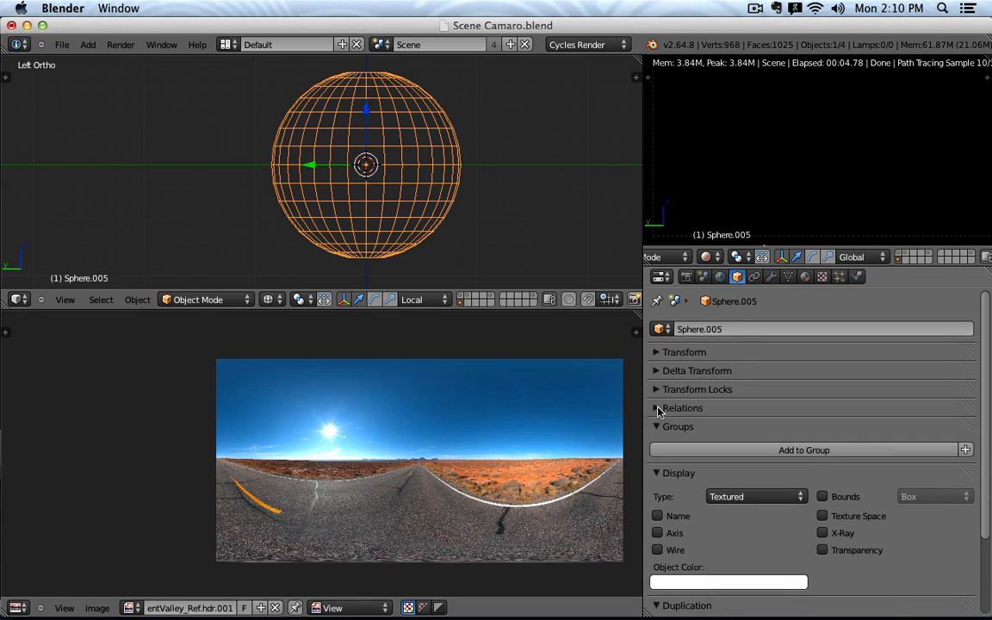
click(656, 427)
click(656, 446)
click(656, 464)
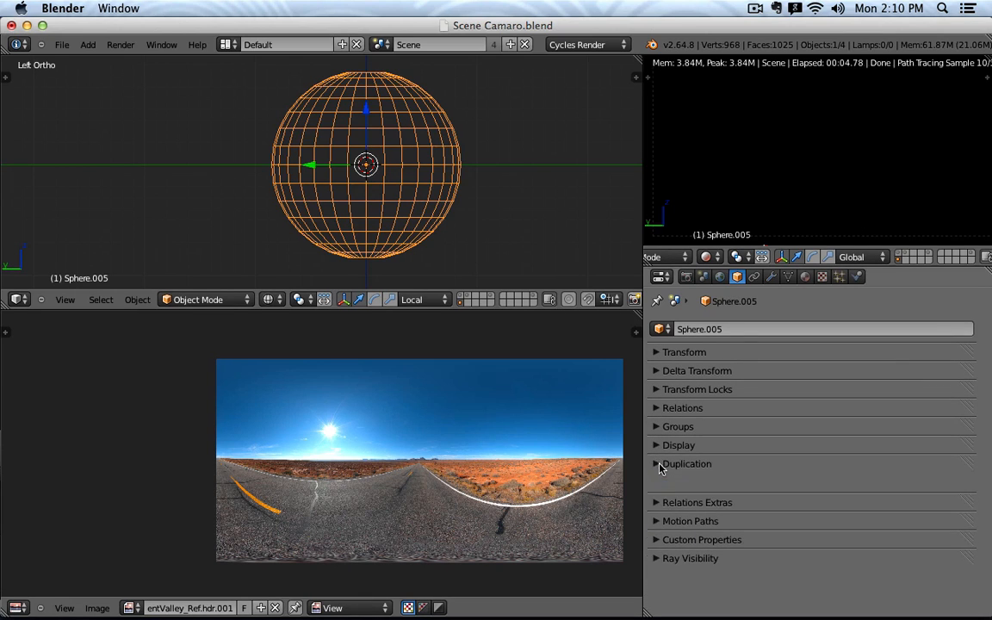
click(656, 536)
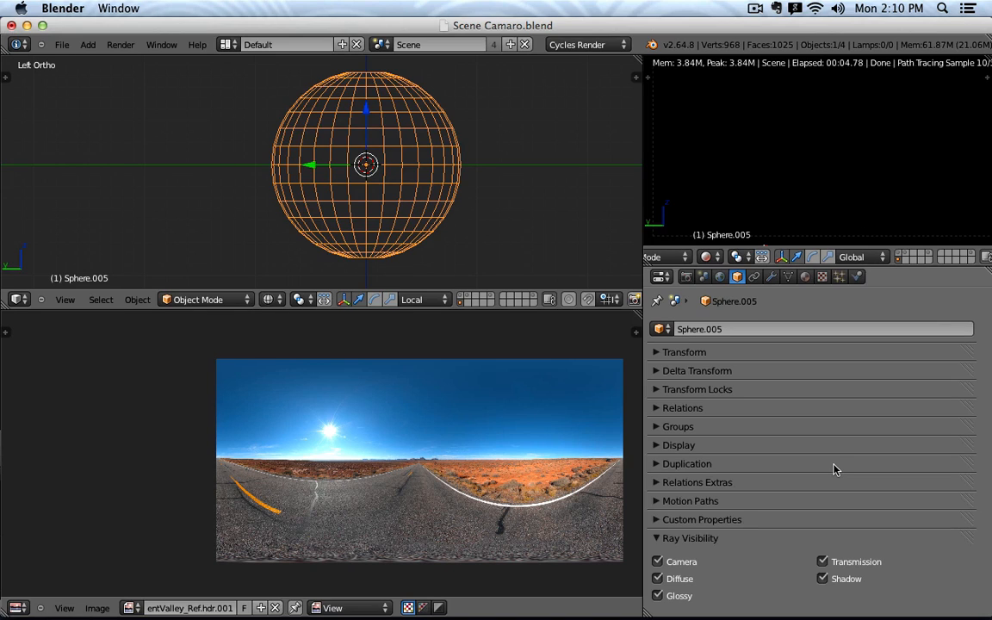
click(659, 562)
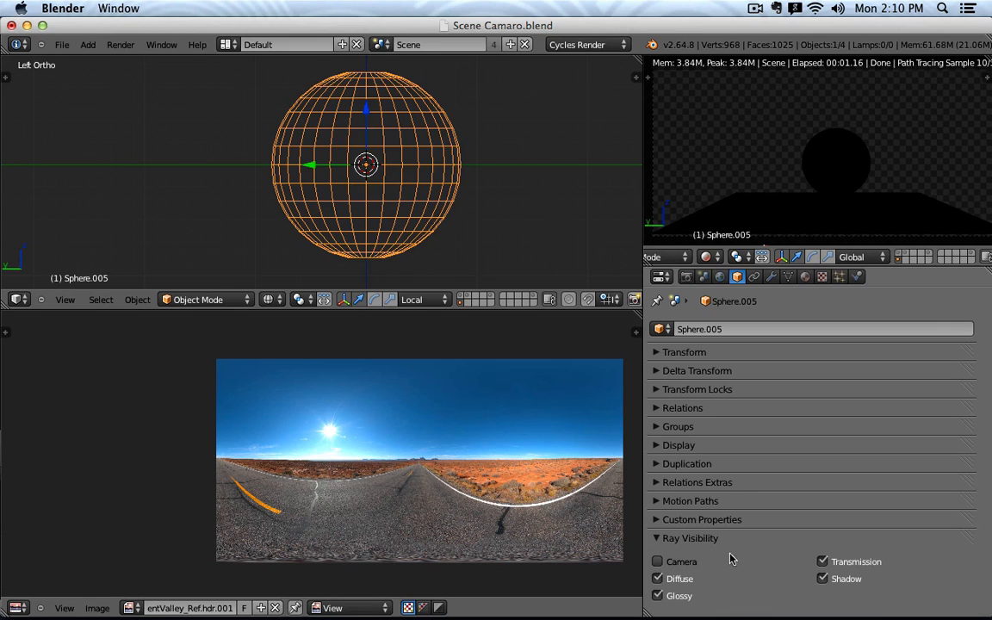
click(828, 561)
click(819, 579)
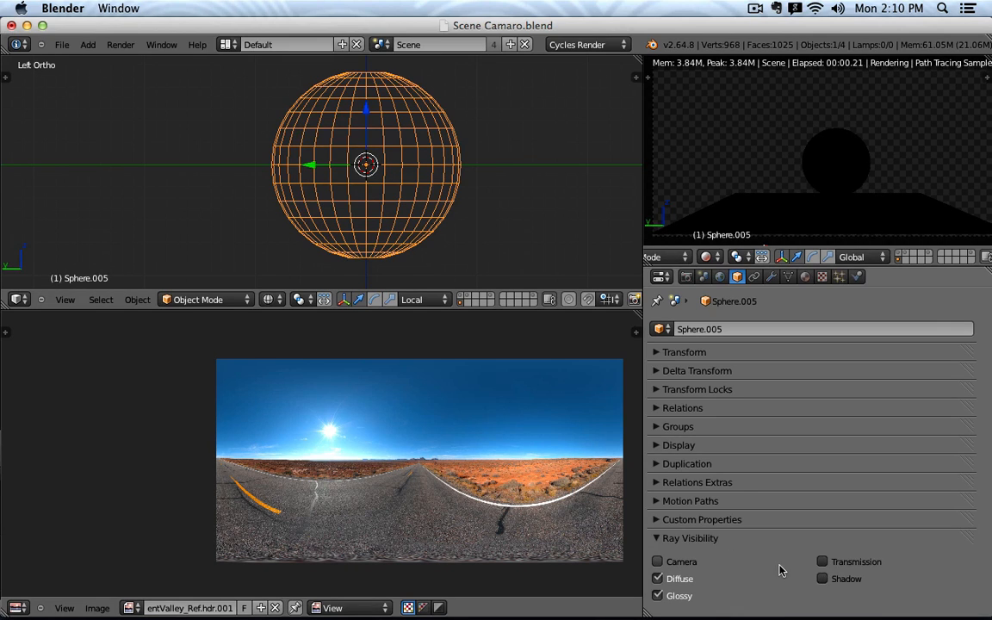
click(672, 578)
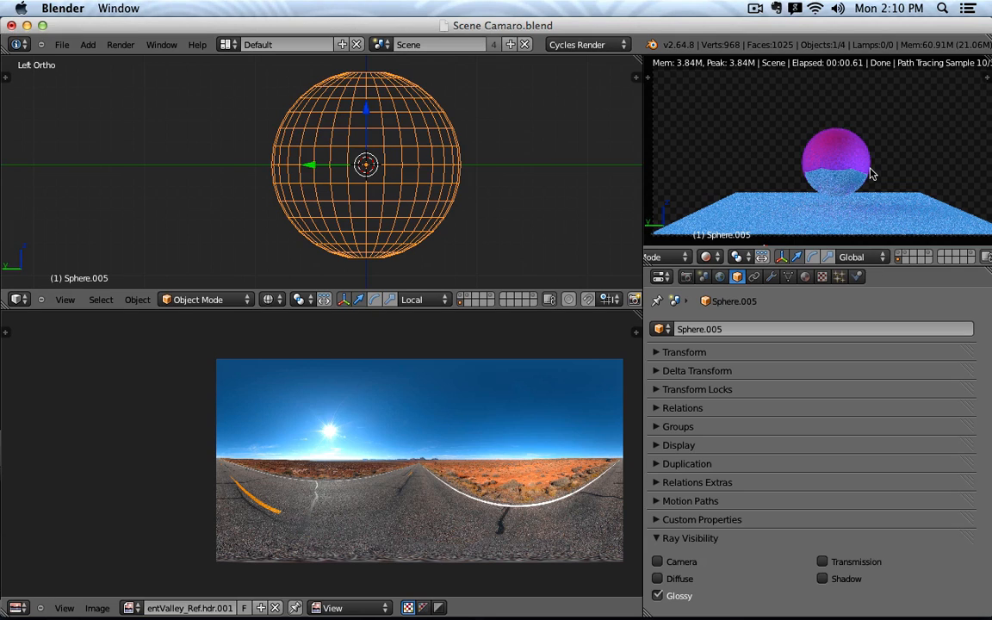
- Reload the World Sphere's image texture with Road_to_MonumentValley_Ref.hdr from Desert_Highway inside the Camaro Rendering Out Door download folder
scroll(870, 173, up, 1)
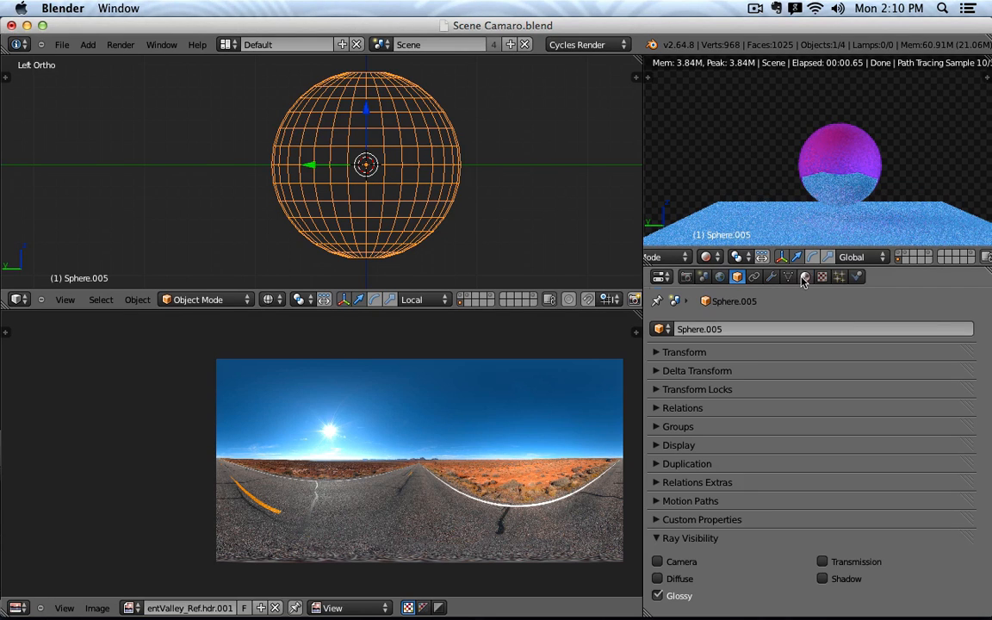
click(805, 277)
click(778, 427)
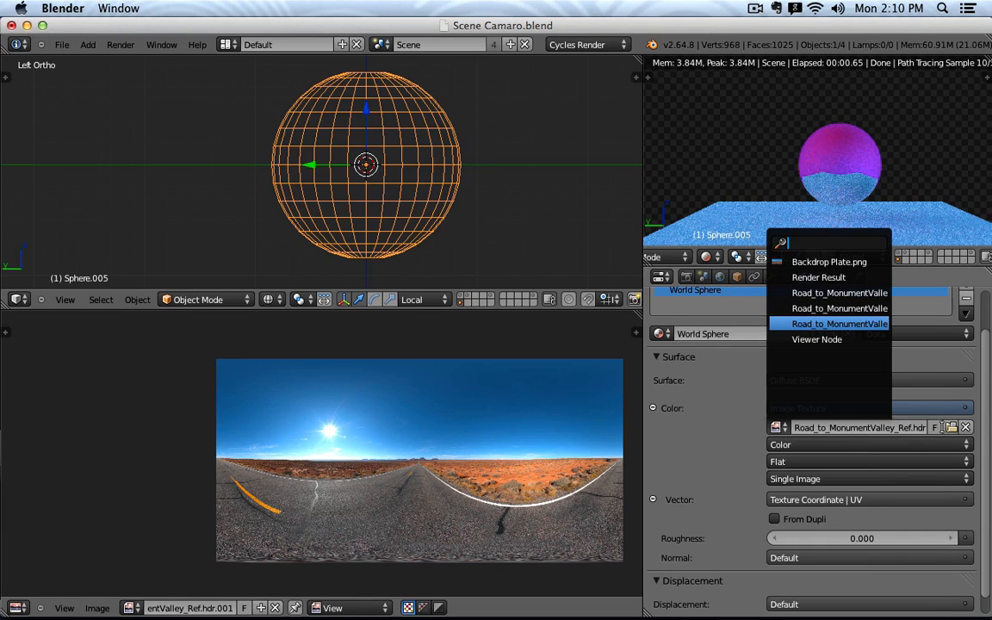
click(637, 465)
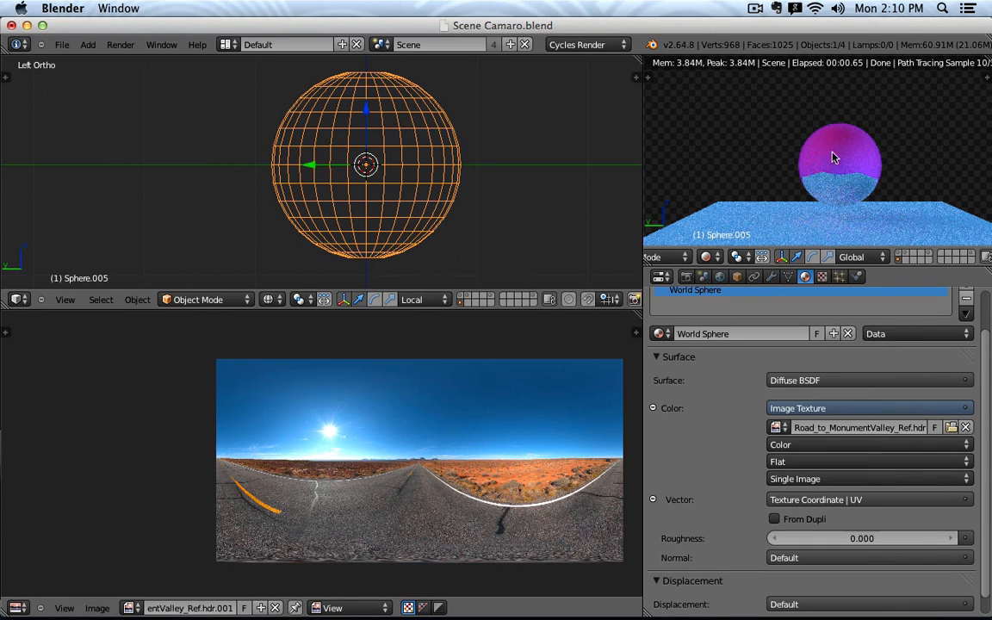
click(951, 428)
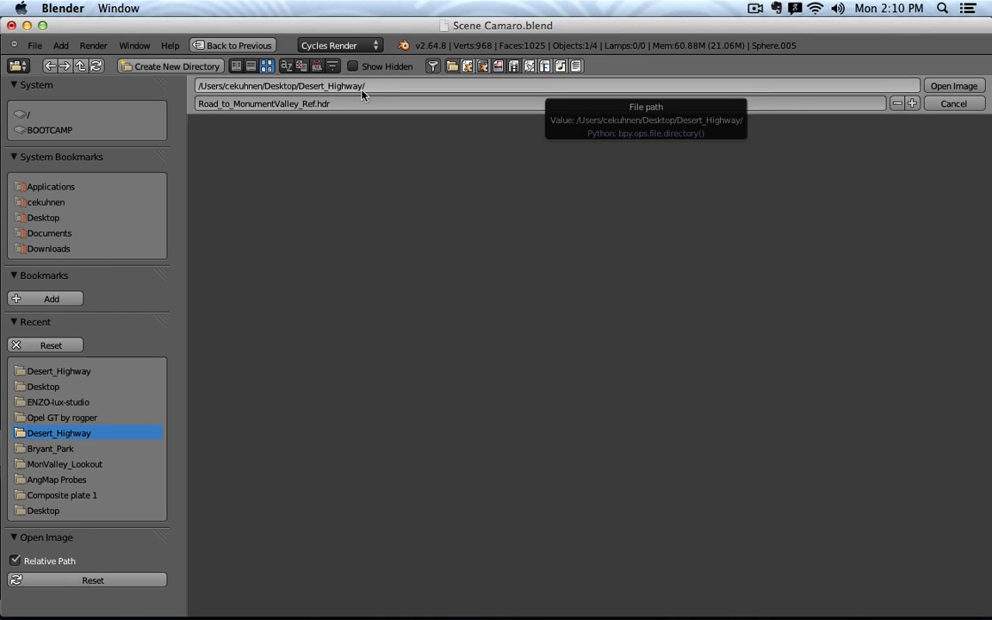
click(53, 249)
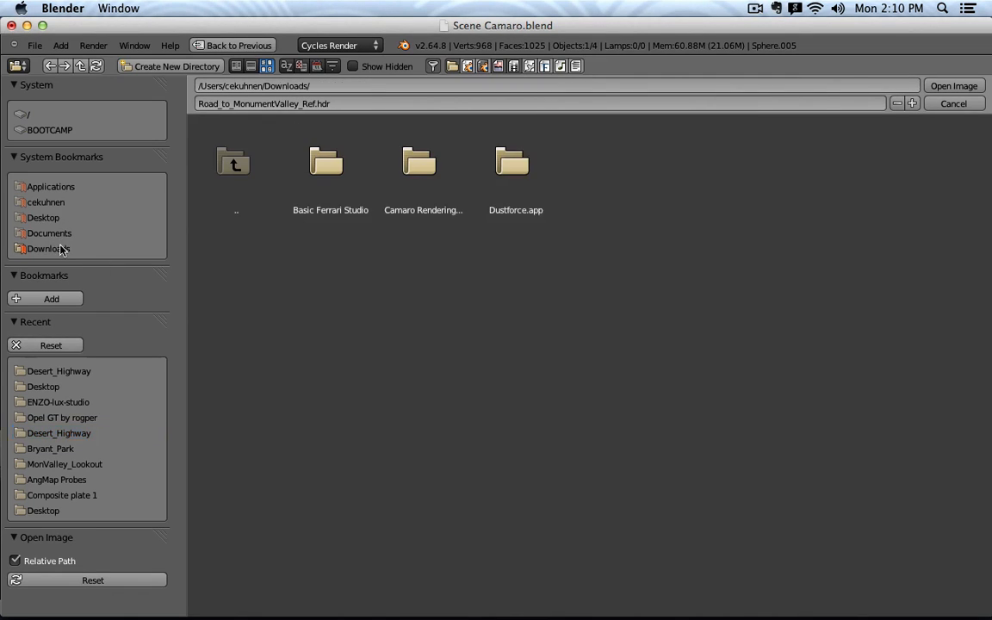
click(436, 182)
click(335, 155)
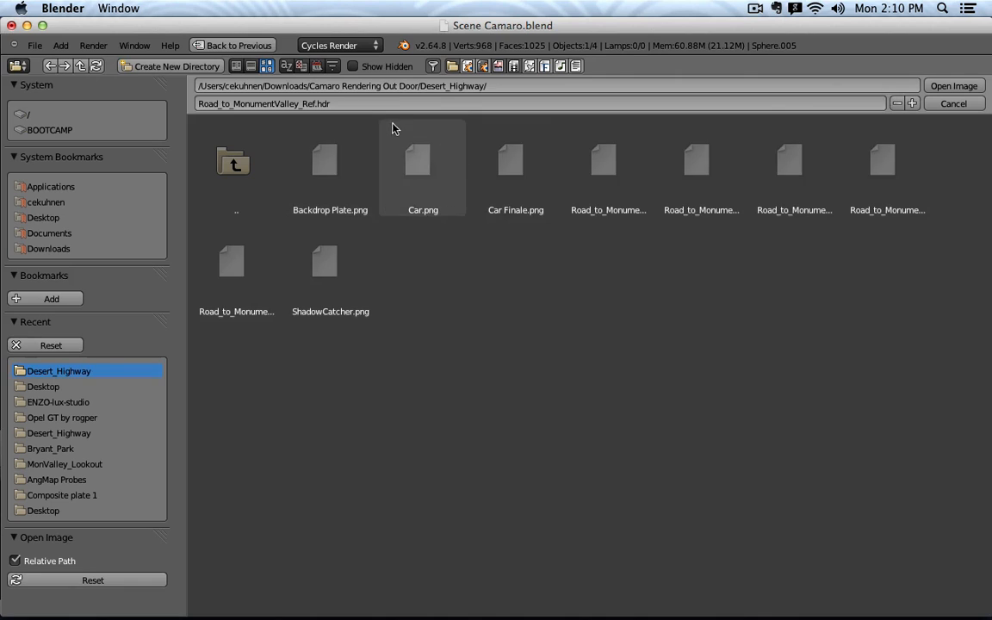
click(834, 147)
click(857, 164)
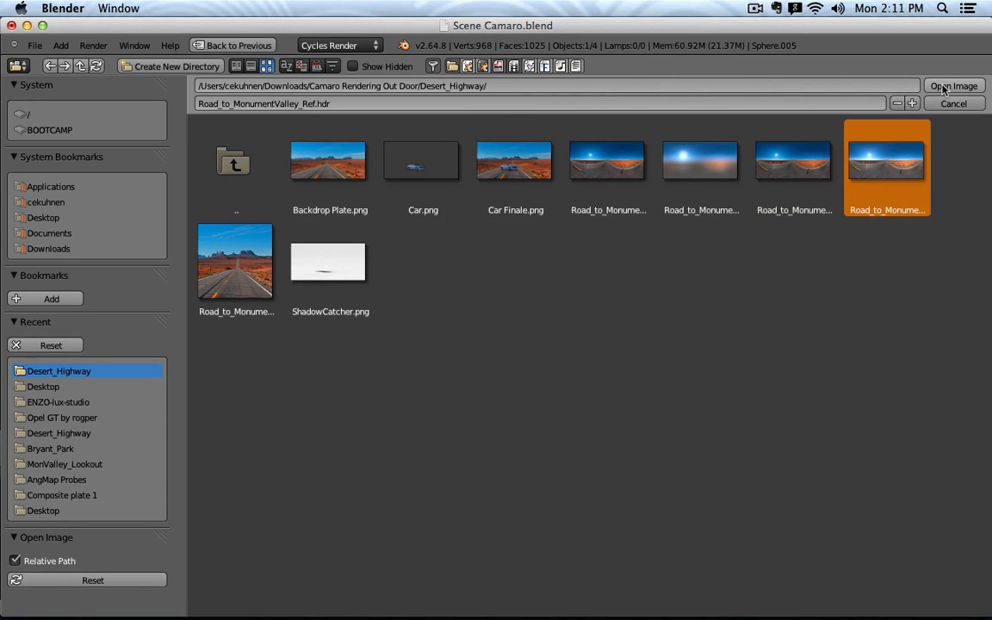
click(945, 86)
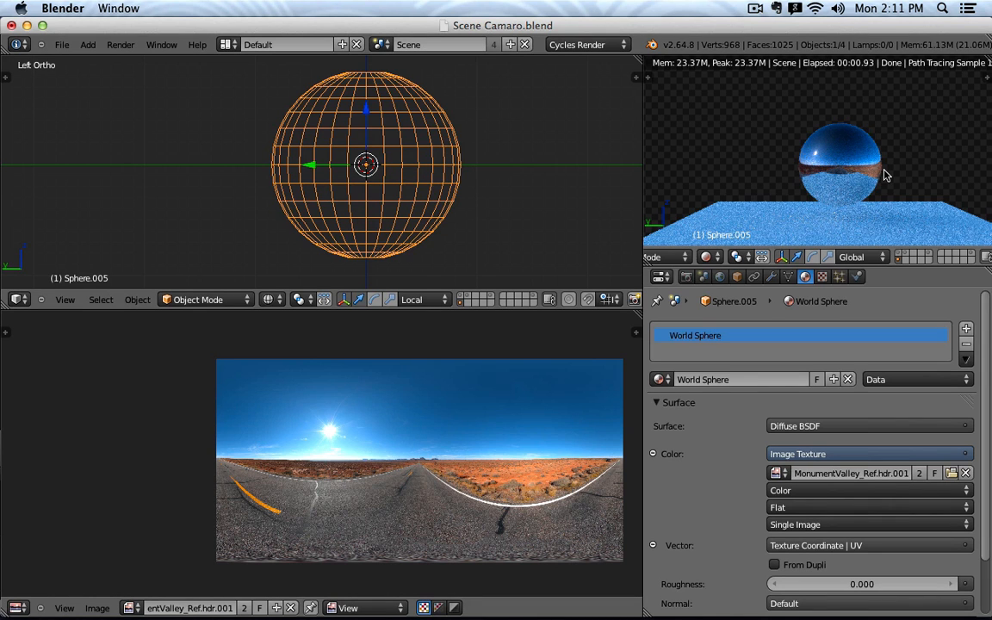
- Compare the small ball's reflections by turning the surrounding sphere's Glossy ray visibility off and back on, checking the world settings in between
click(736, 276)
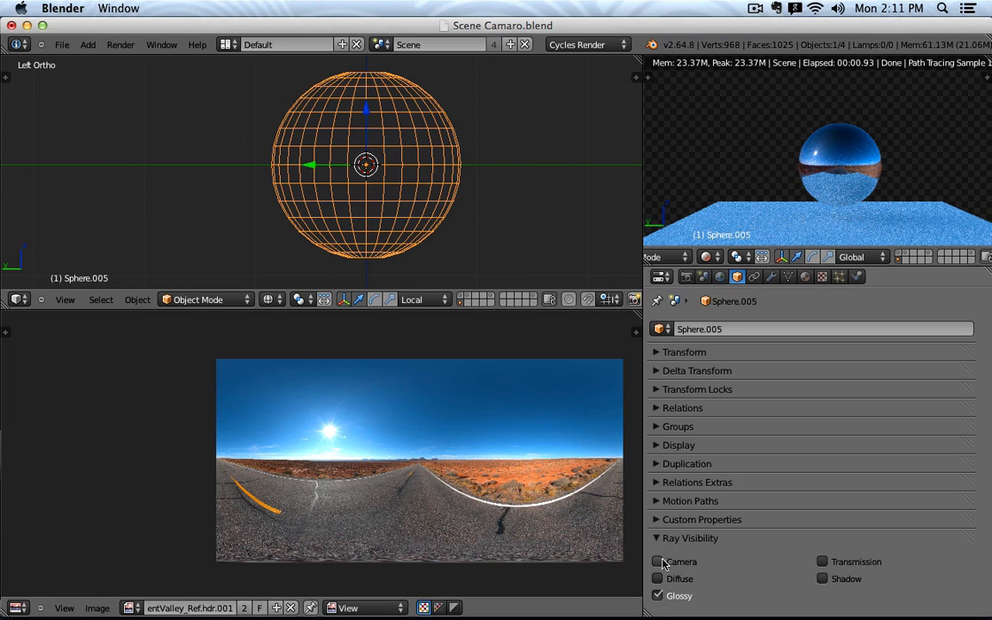
click(659, 596)
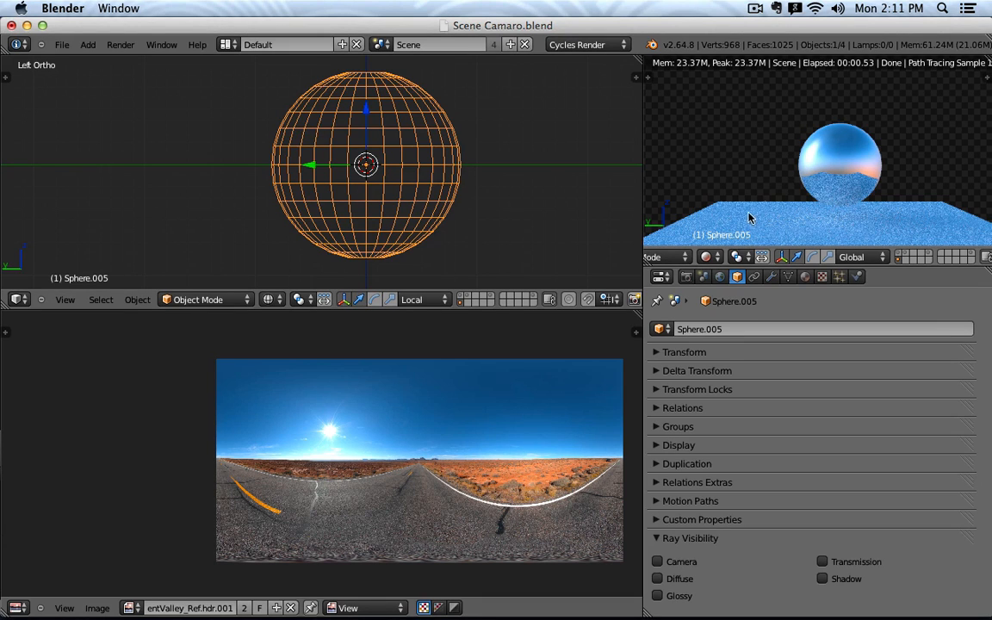
click(720, 277)
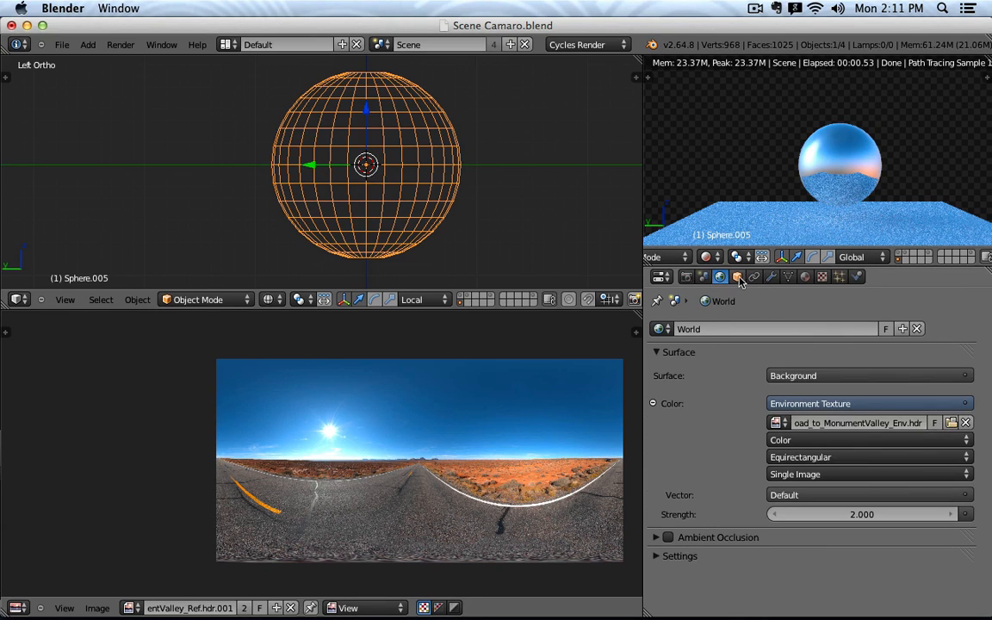
click(737, 277)
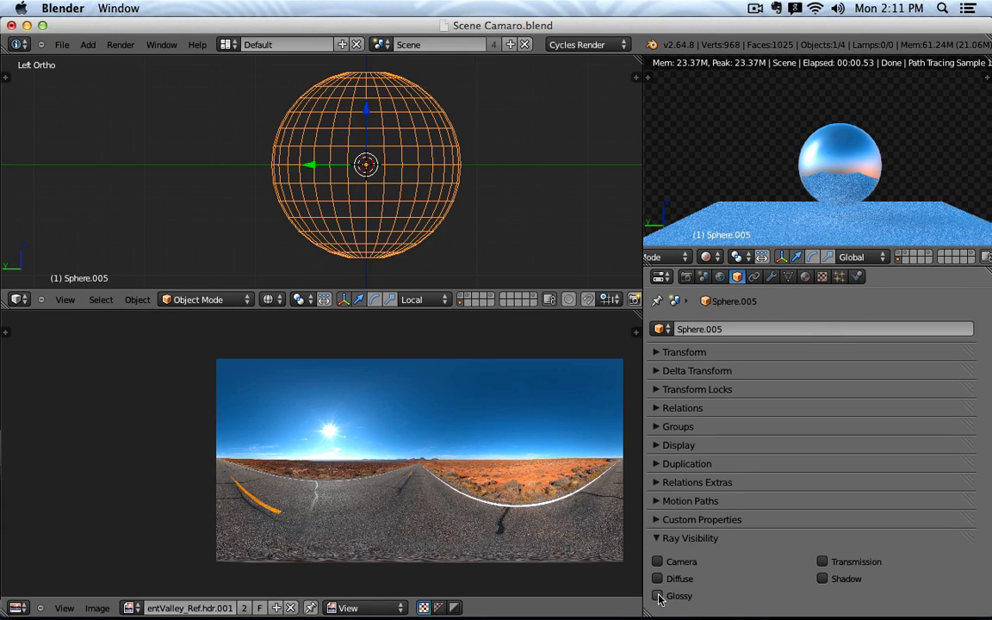
click(659, 597)
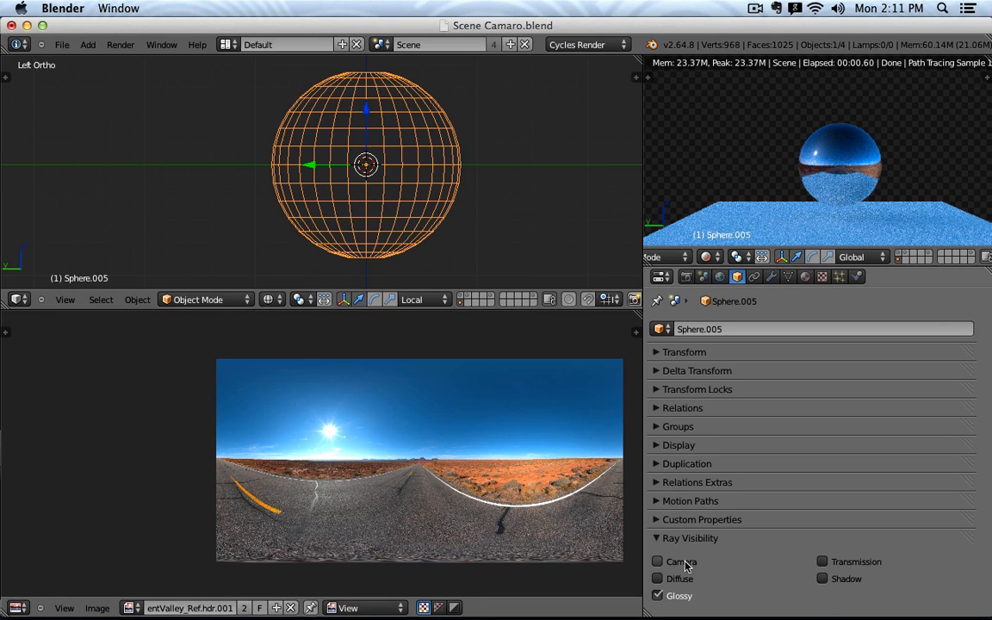
- Turn the surrounding sphere's Shadow ray visibility on and back off
click(827, 578)
click(827, 578)
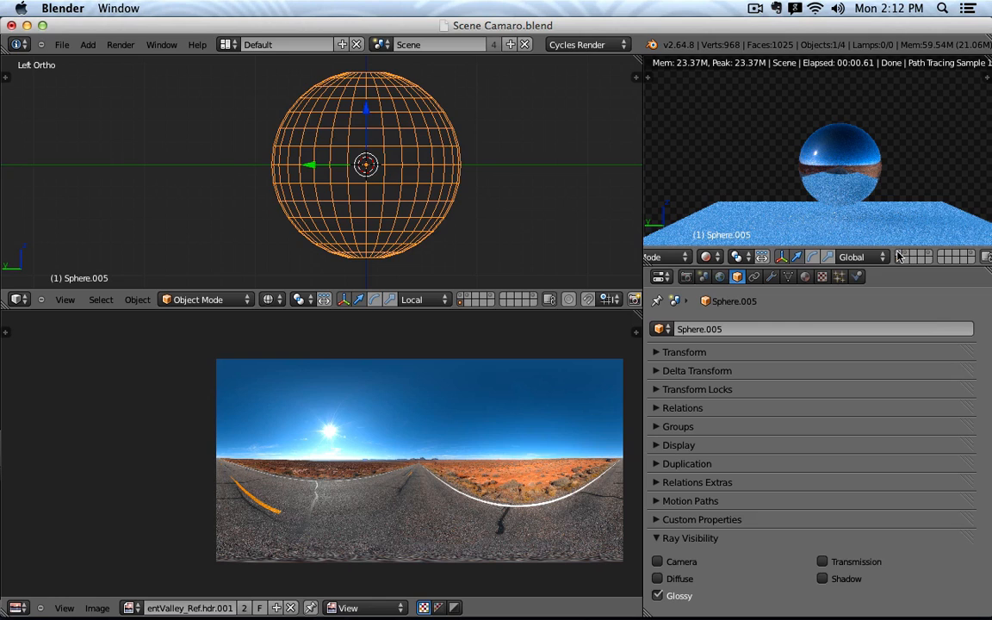
- Move the small ball and the ground plane together to a hidden layer, and show the layer containing the Camaro
right_click(848, 157)
scroll(363, 156, up, 14)
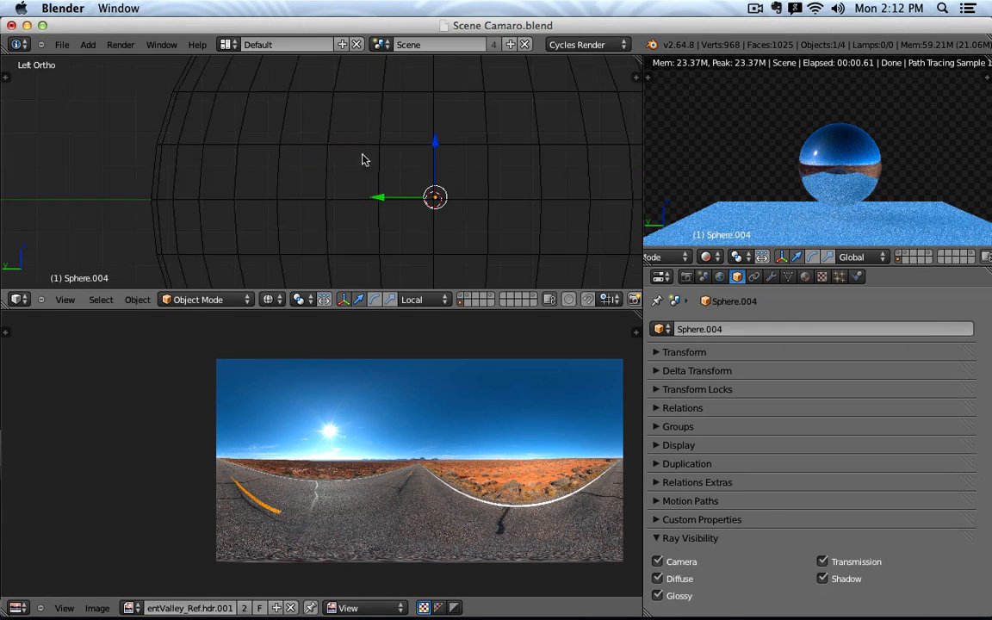
scroll(362, 209, up, 8)
right_click(288, 231)
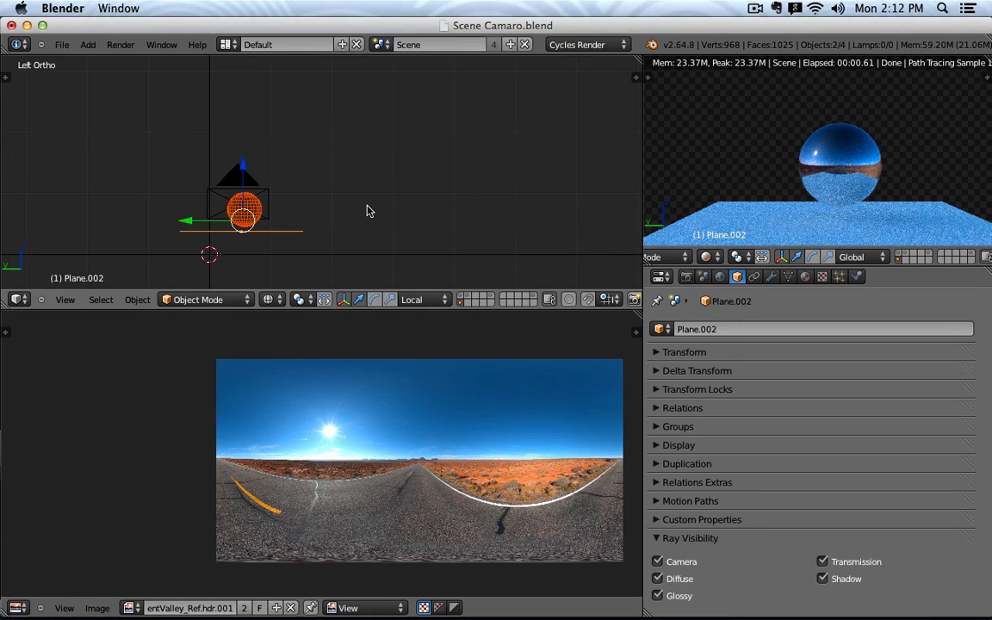
key(m)
click(501, 245)
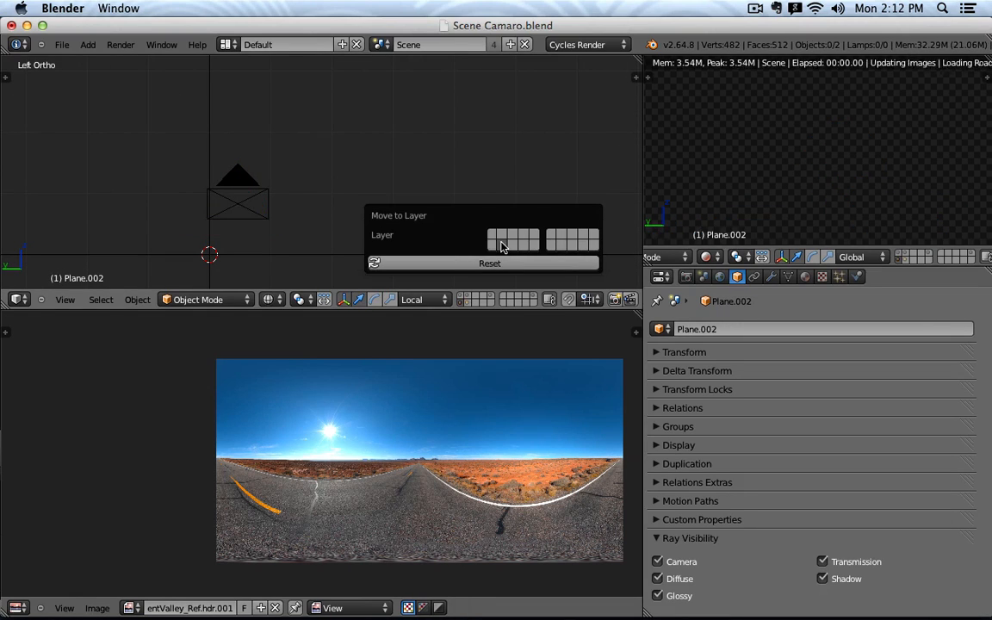
click(900, 257)
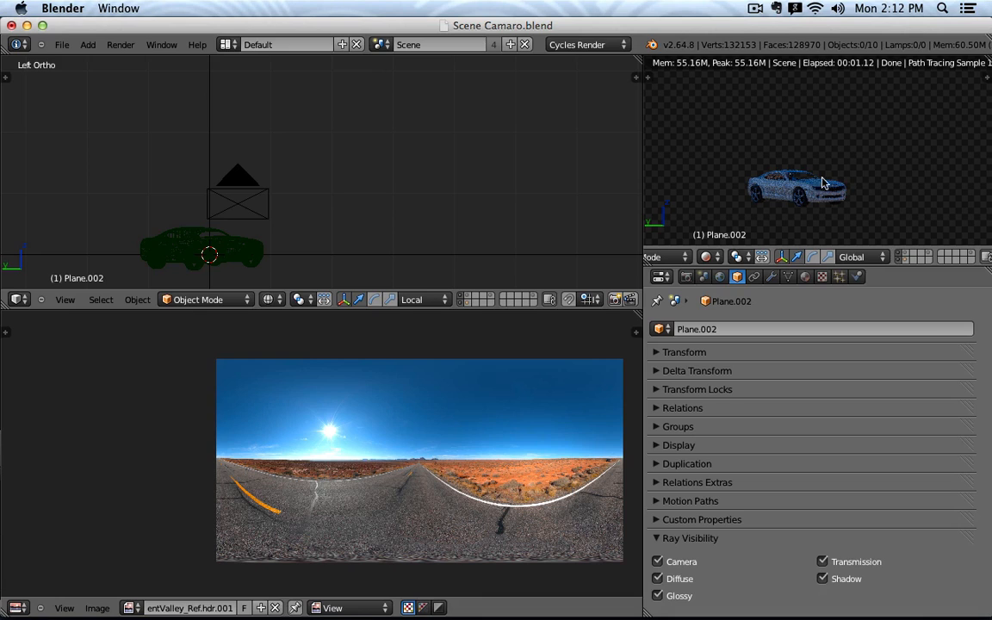
- Select the Camaro's body and display its body.002 material in the Node Editor
right_click(772, 191)
click(805, 277)
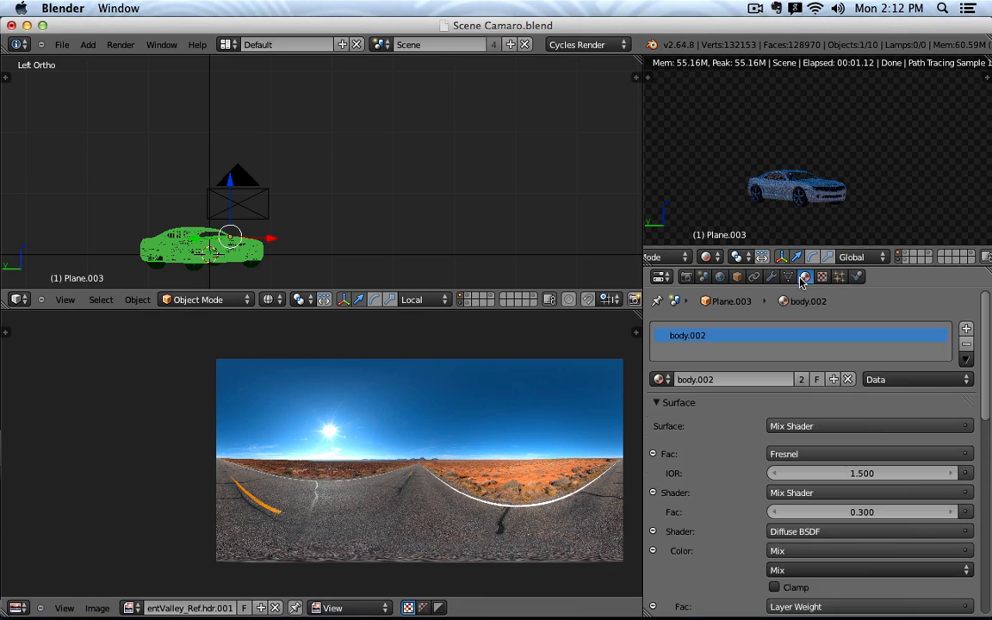
click(16, 608)
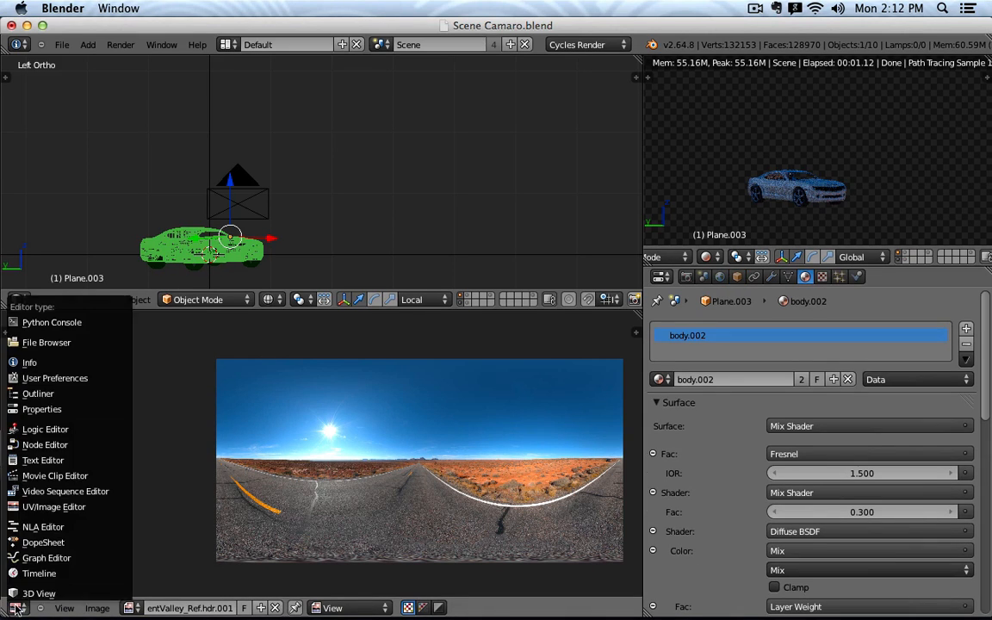
click(78, 449)
- Duplicate the Glossy BSDF fed by the lower Mix node and connect the copy directly to the Material Output's Surface input
scroll(327, 416, up, 4)
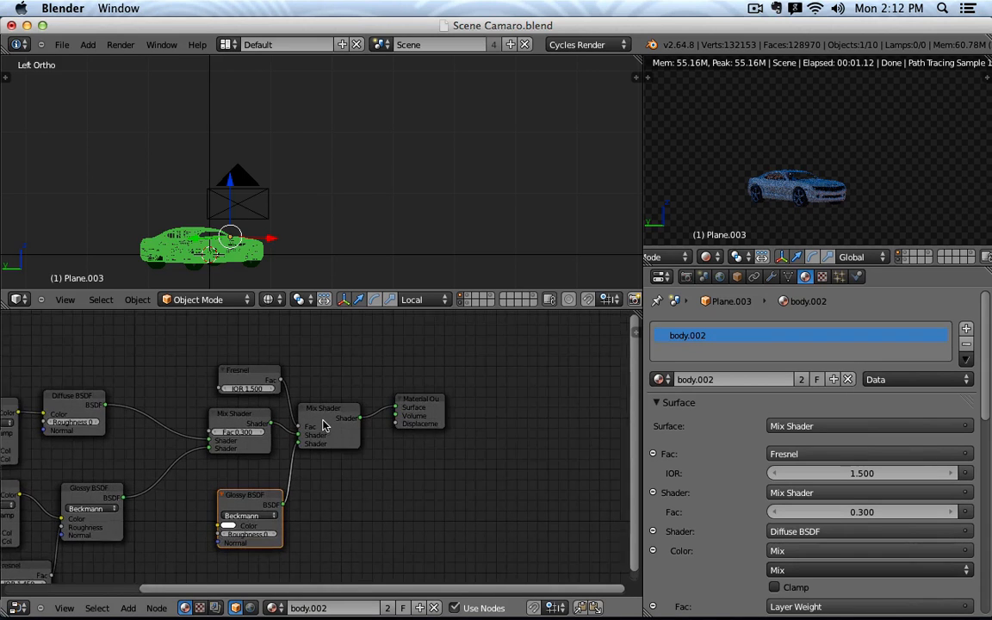
middle_drag(340, 357, 533, 343)
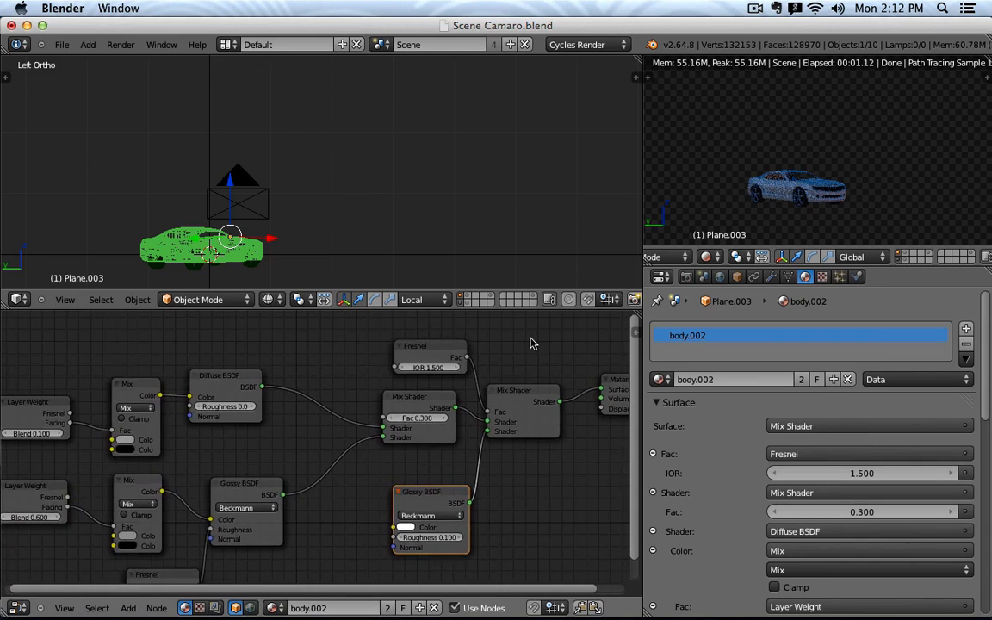
scroll(533, 343, down, 2)
scroll(312, 431, down, 1)
click(287, 464)
middle_drag(351, 420, 233, 441)
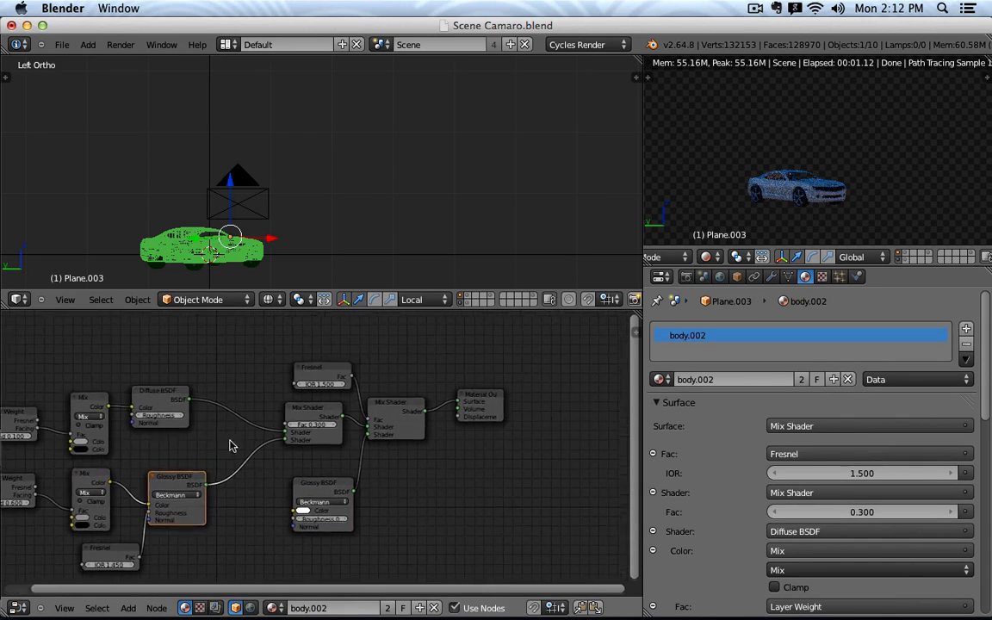
key(shift+d)
click(438, 342)
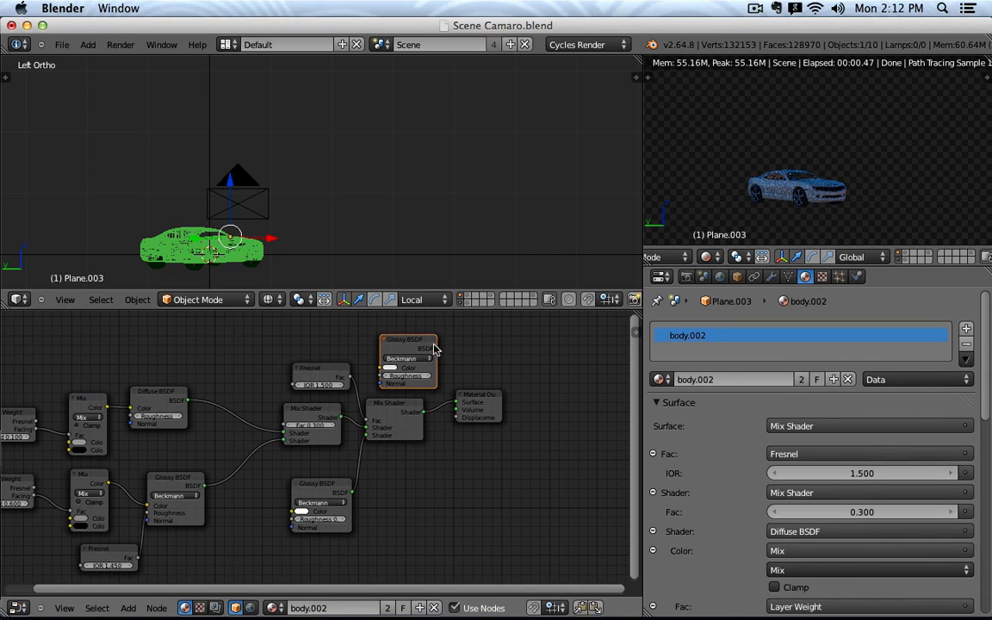
drag(437, 349, 437, 419)
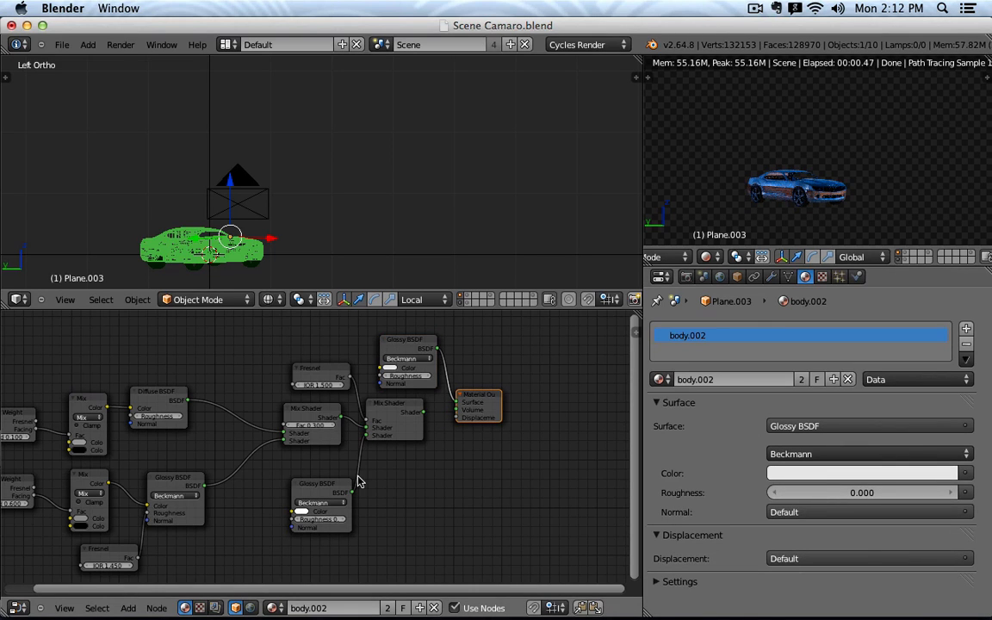
- Examine the reflections on the car body up close and check the world's environment texture settings
scroll(813, 176, up, 4)
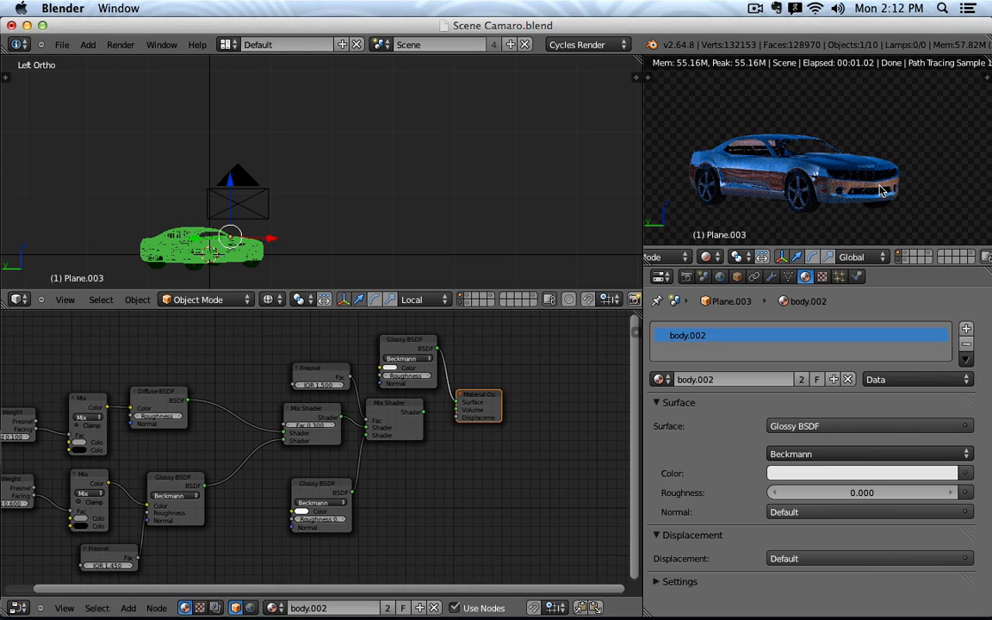
click(720, 276)
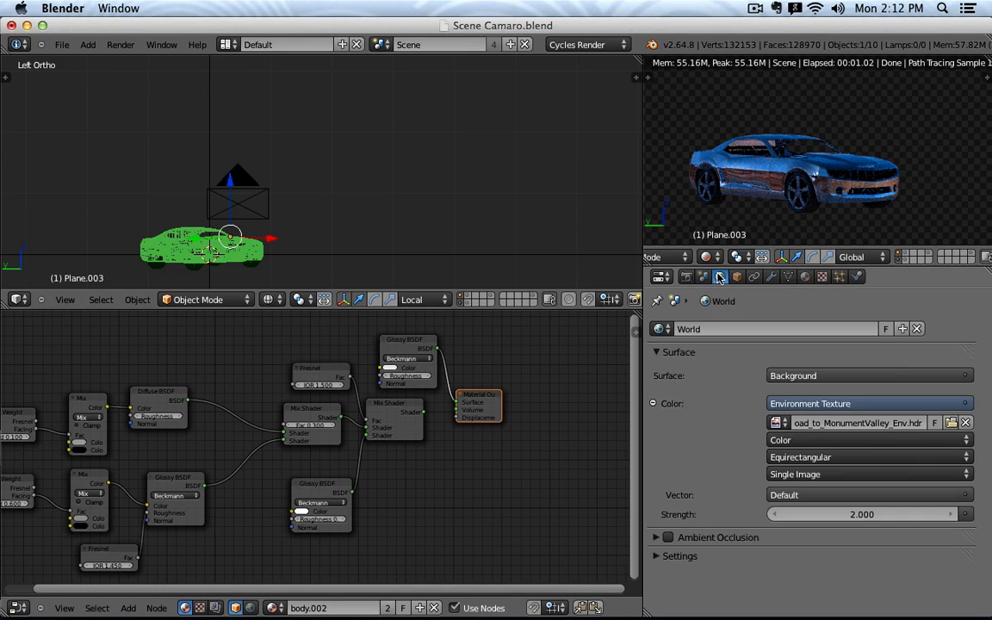
click(806, 277)
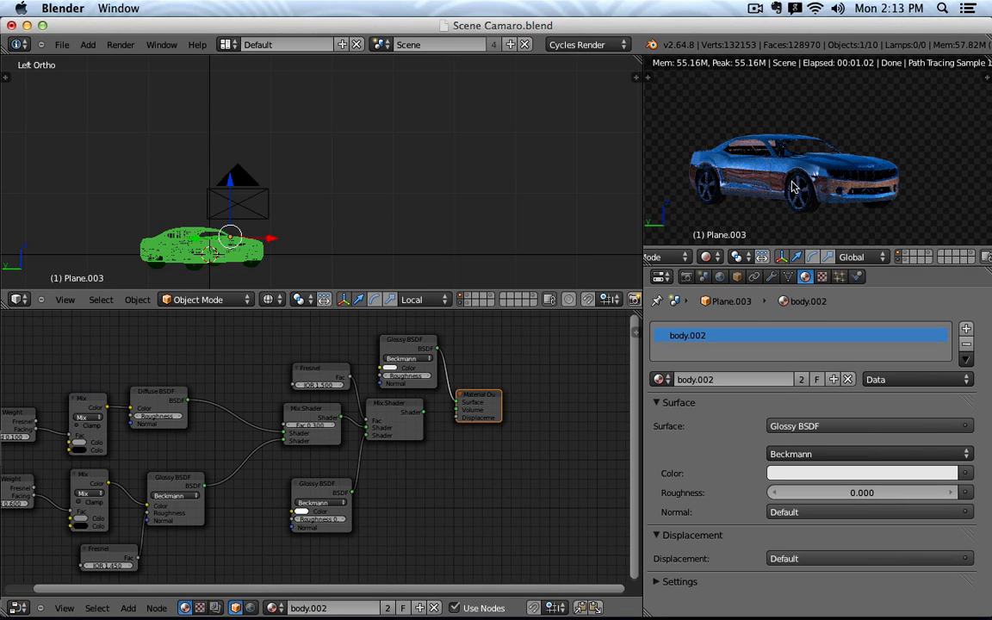
- Switch to Finder, preview Car.png, ShadowCatcher.png and Backdrop Plate.png in the Desert_Highway folder, and return to Blender
mouse_move(138, 608)
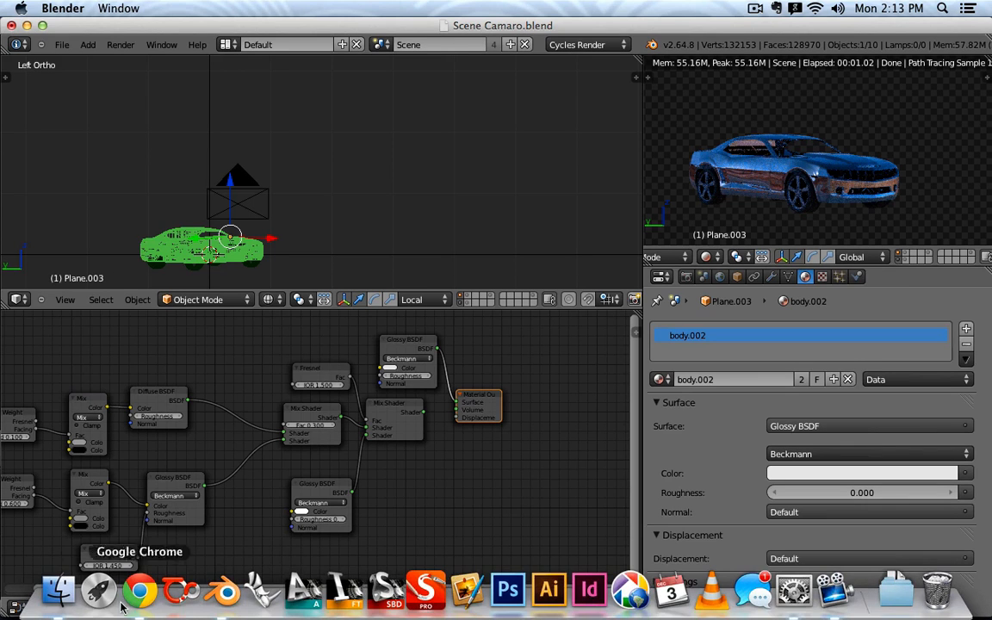
click(56, 594)
key(space)
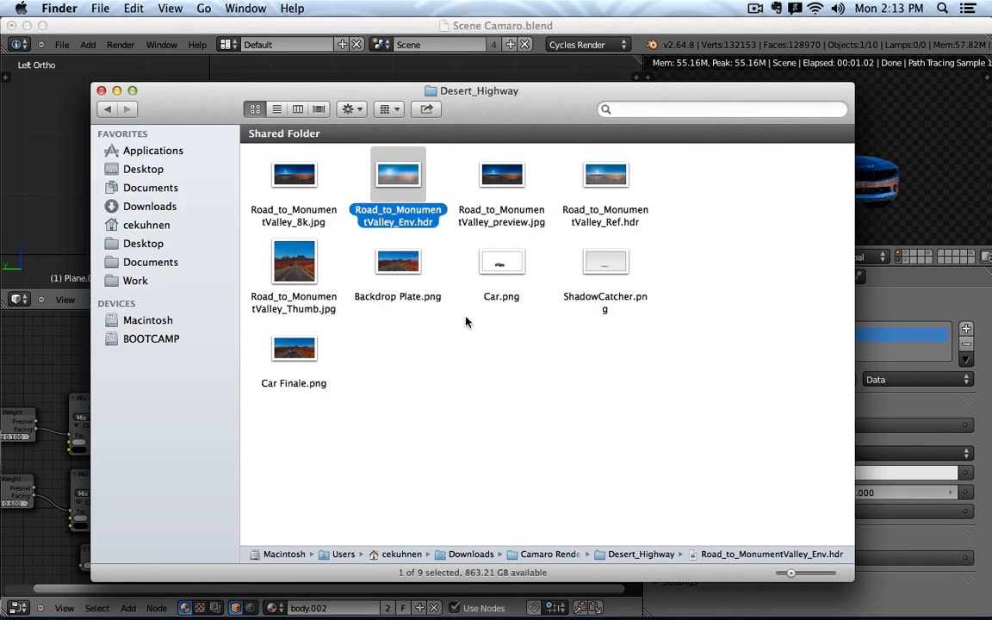
click(504, 267)
key(space)
key(space)
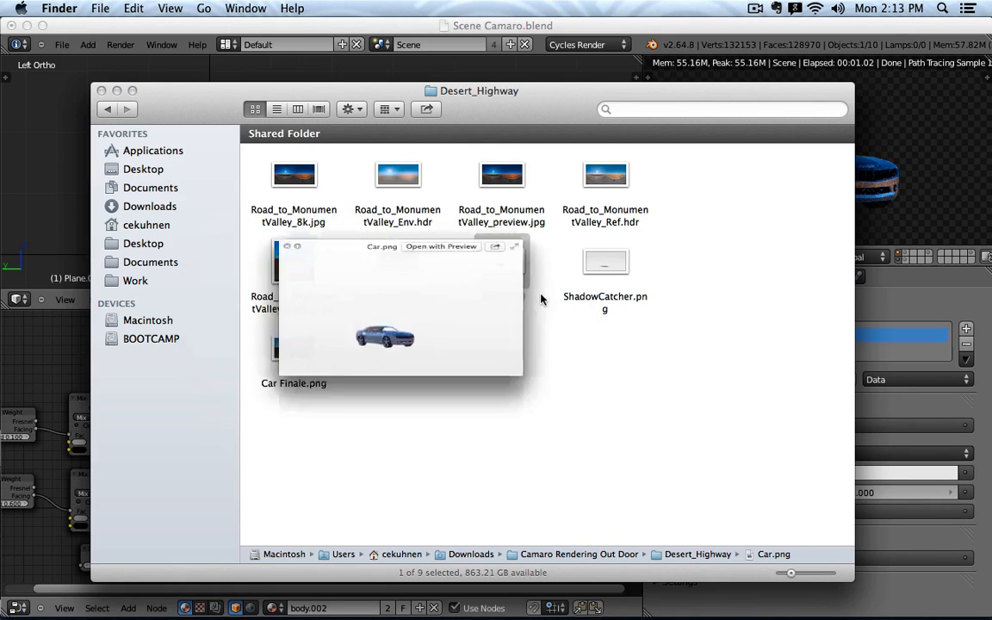
click(607, 263)
key(space)
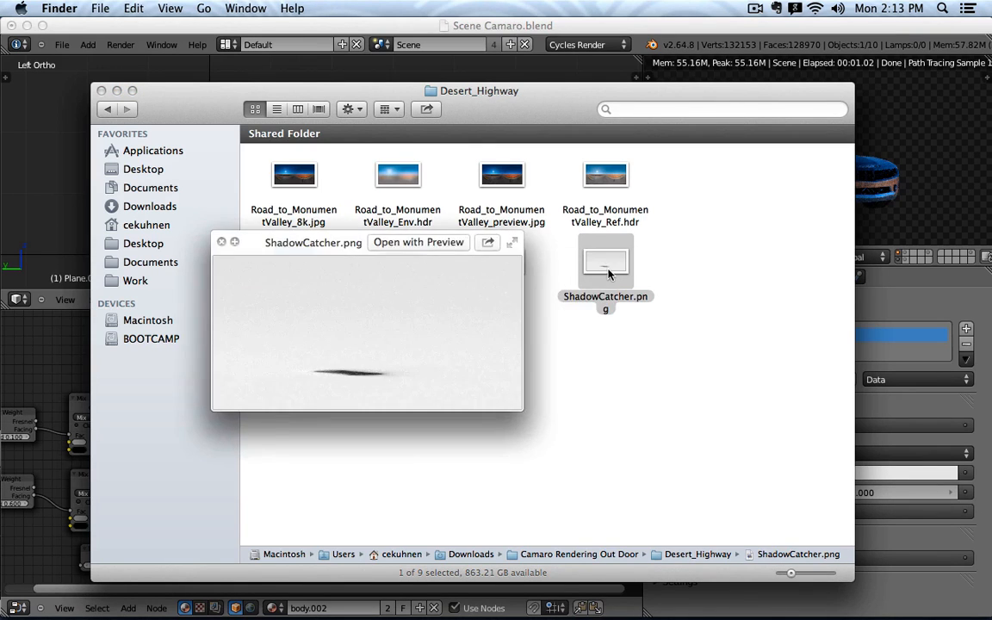
key(space)
click(398, 263)
key(space)
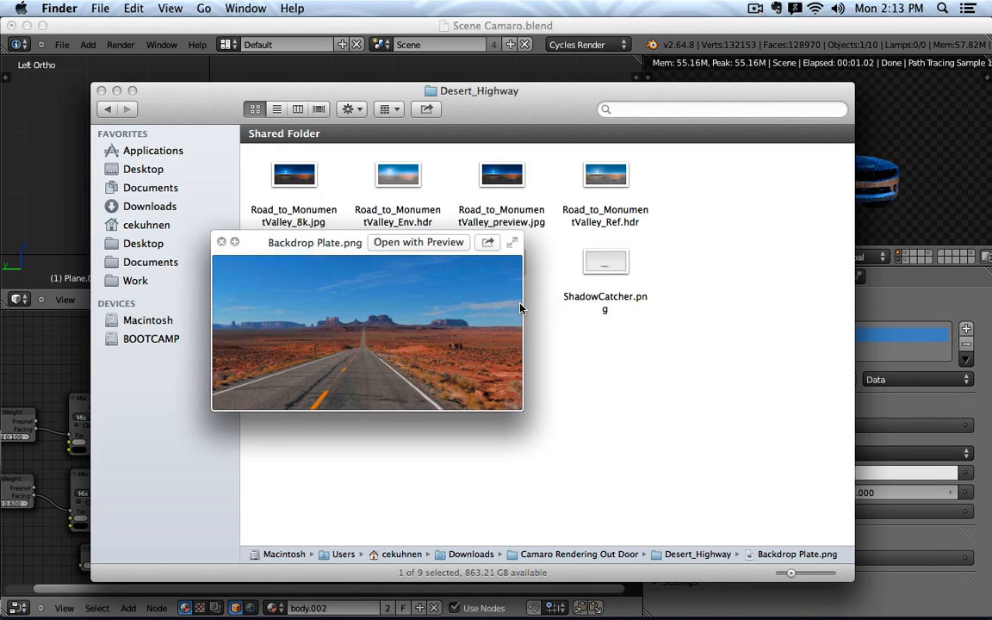
key(space)
click(627, 28)
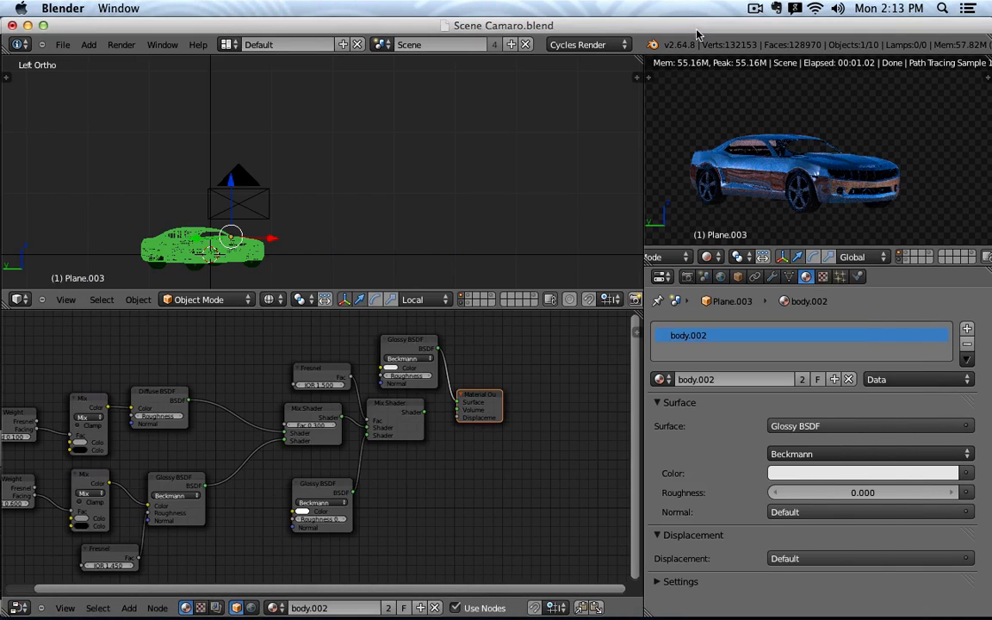
- Bring up the world settings and collapse the Surface section
click(721, 277)
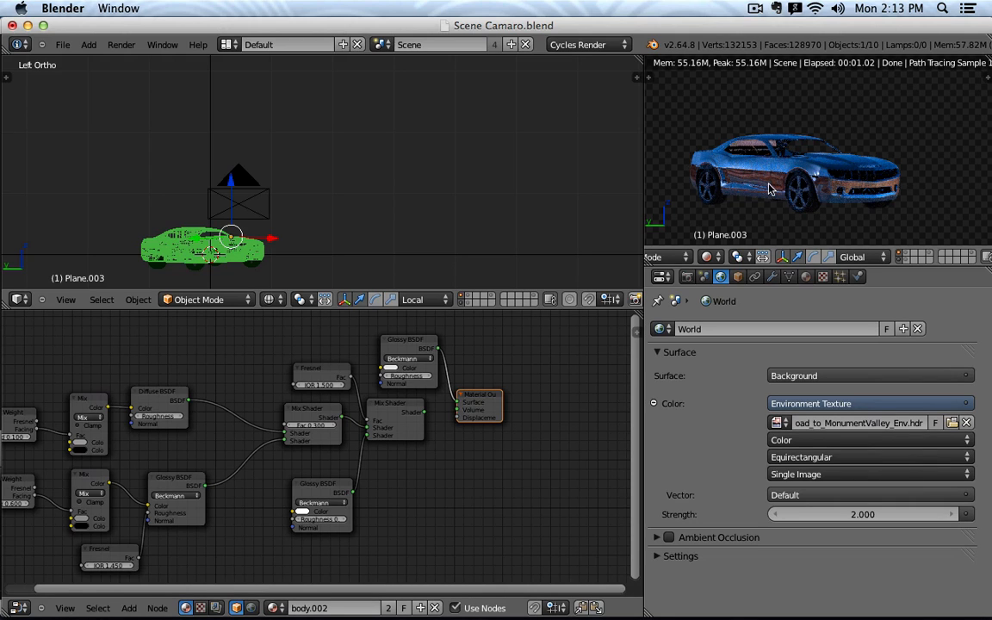
click(657, 353)
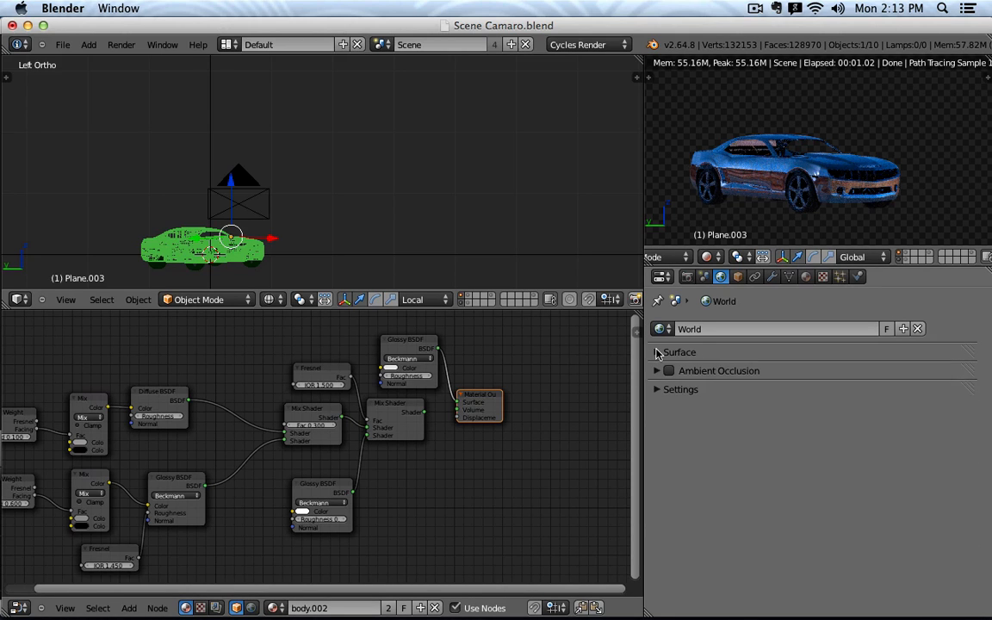